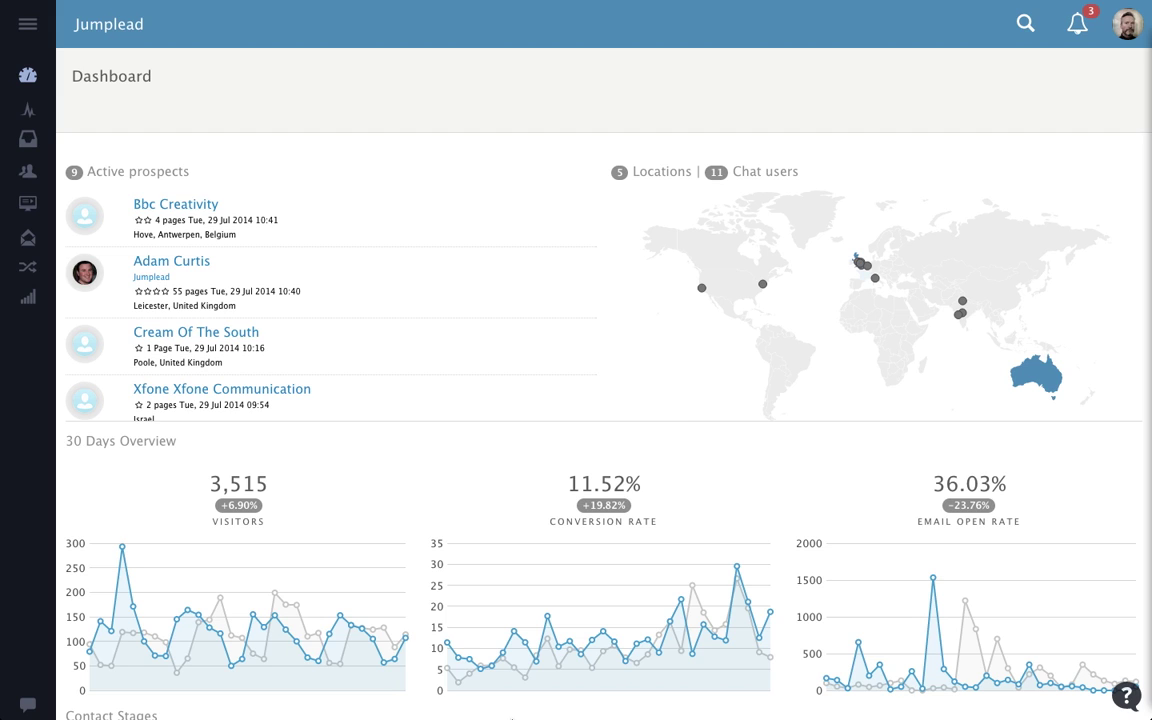
# Look over the main navigation labels and the dashboard's 30 Days Overview and Contact Stages charts.
pyautogui.click(28, 24)
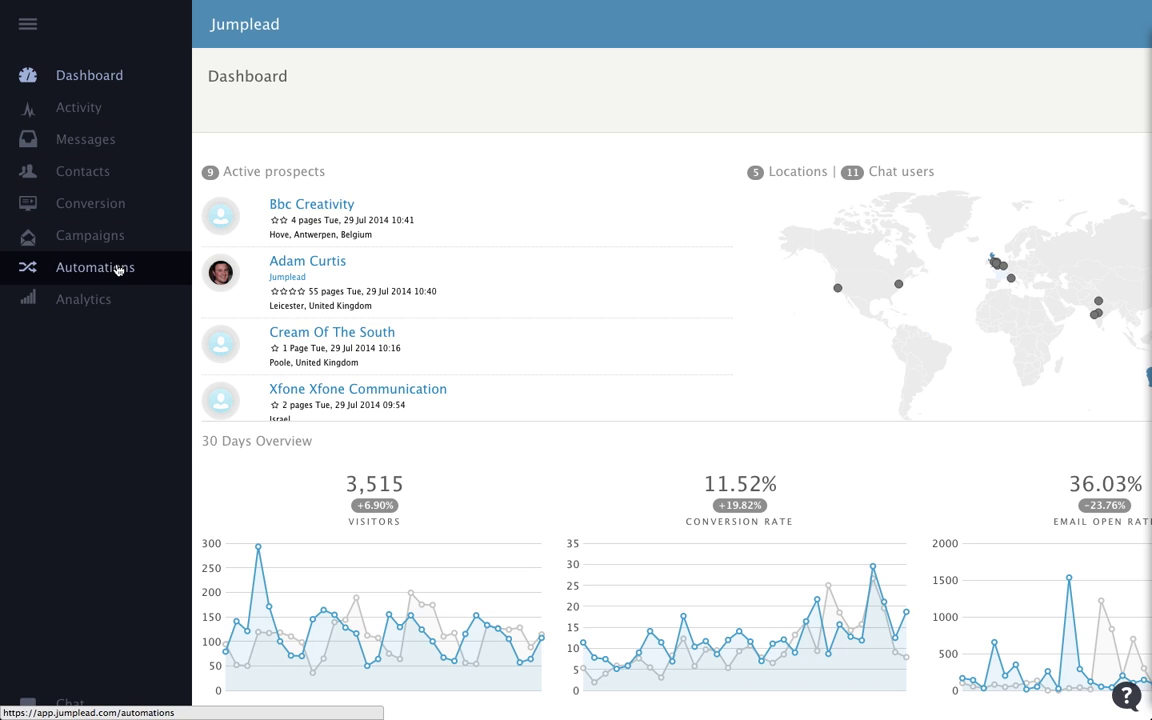
pyautogui.click(29, 24)
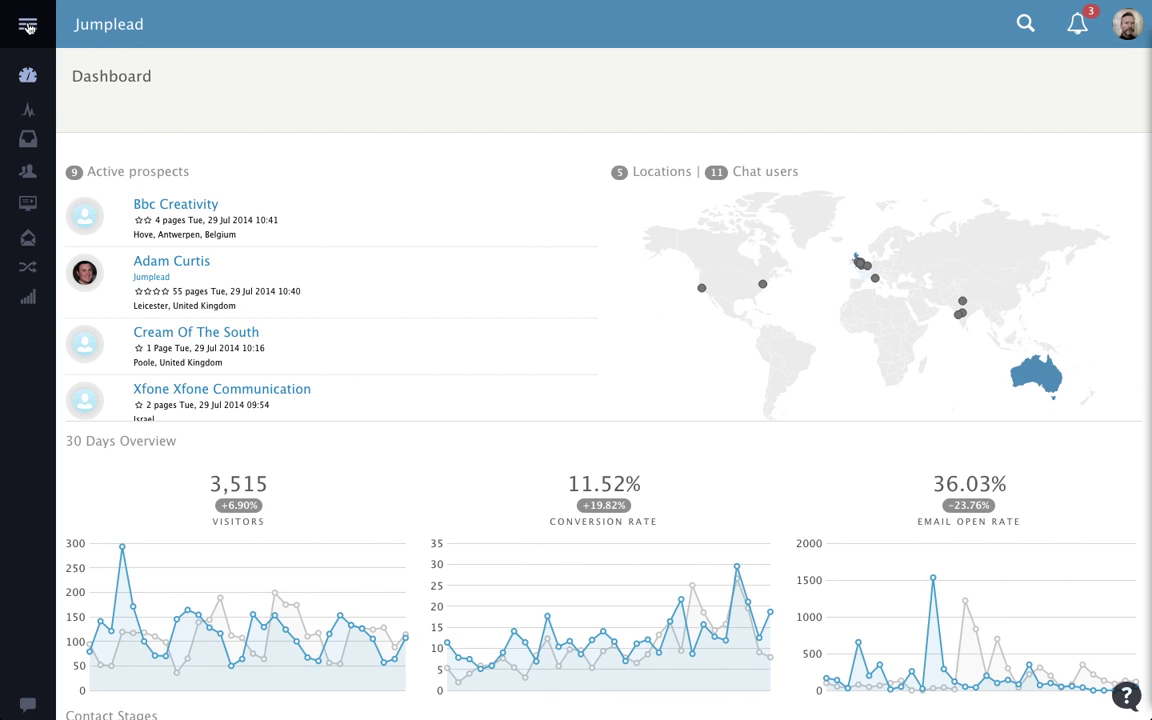
pyautogui.scroll(-1, 418, 500)
pyautogui.scroll(-3, 422, 502)
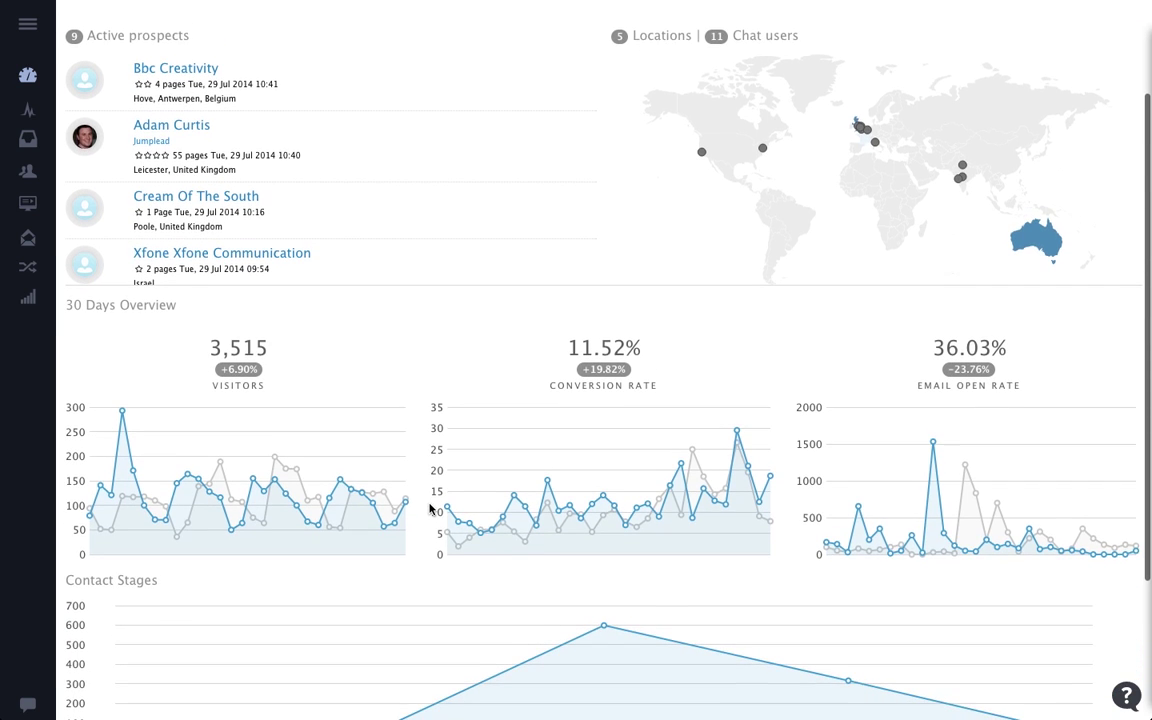
pyautogui.scroll(-3, 430, 510)
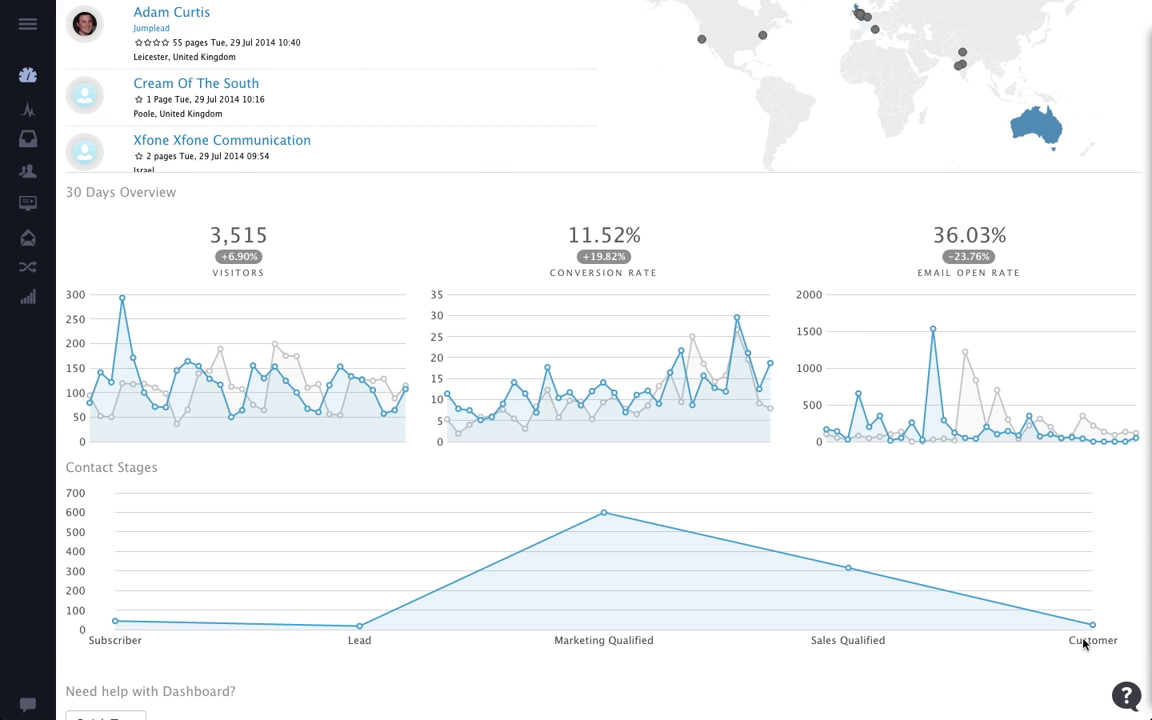
pyautogui.scroll(3, 424, 628)
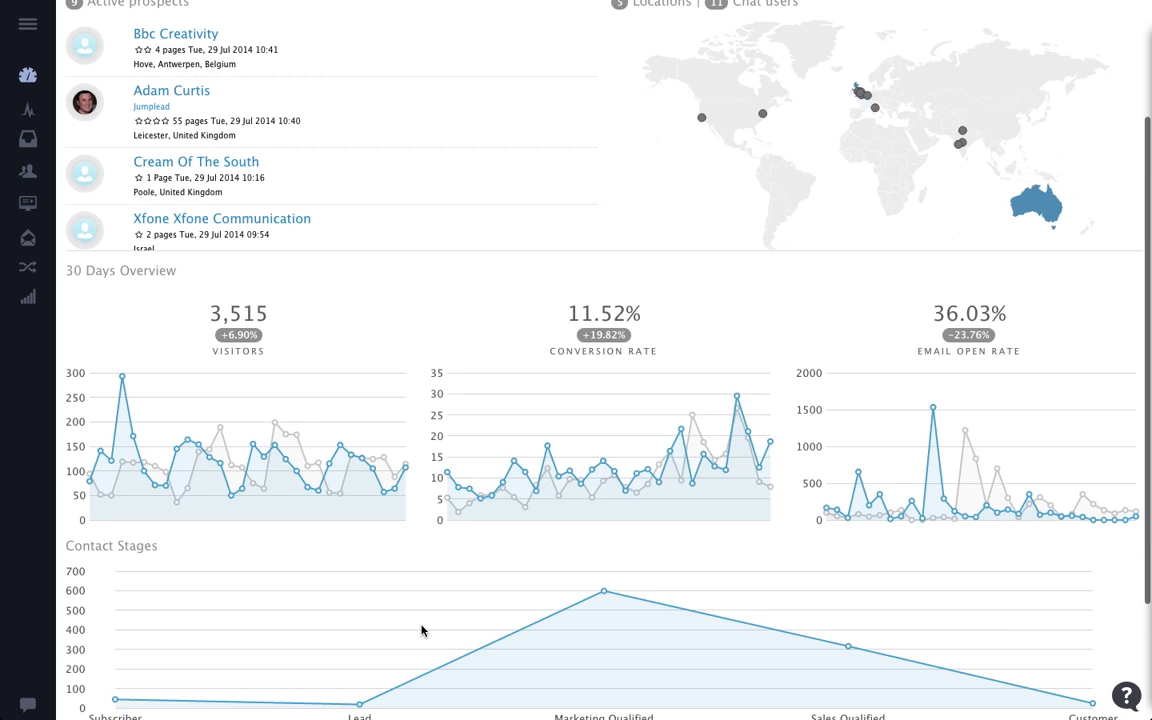
pyautogui.scroll(3, 421, 630)
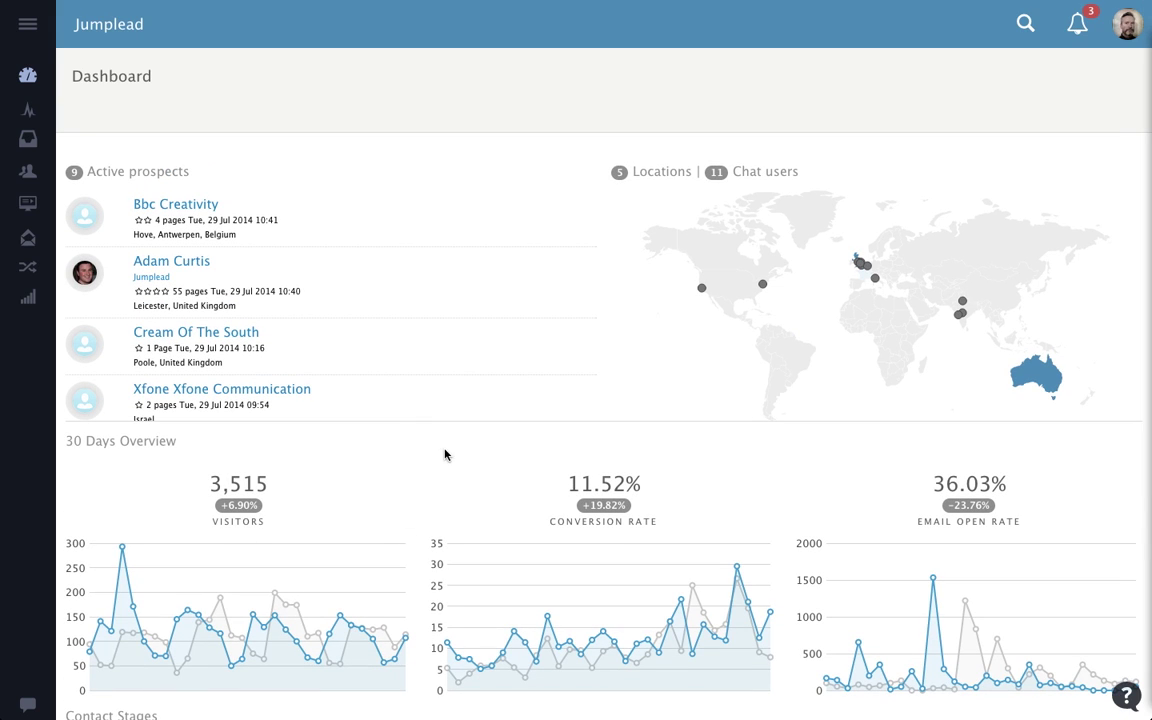
# Look through the Active prospects list on the dashboard.
pyautogui.scroll(-3, 396, 305)
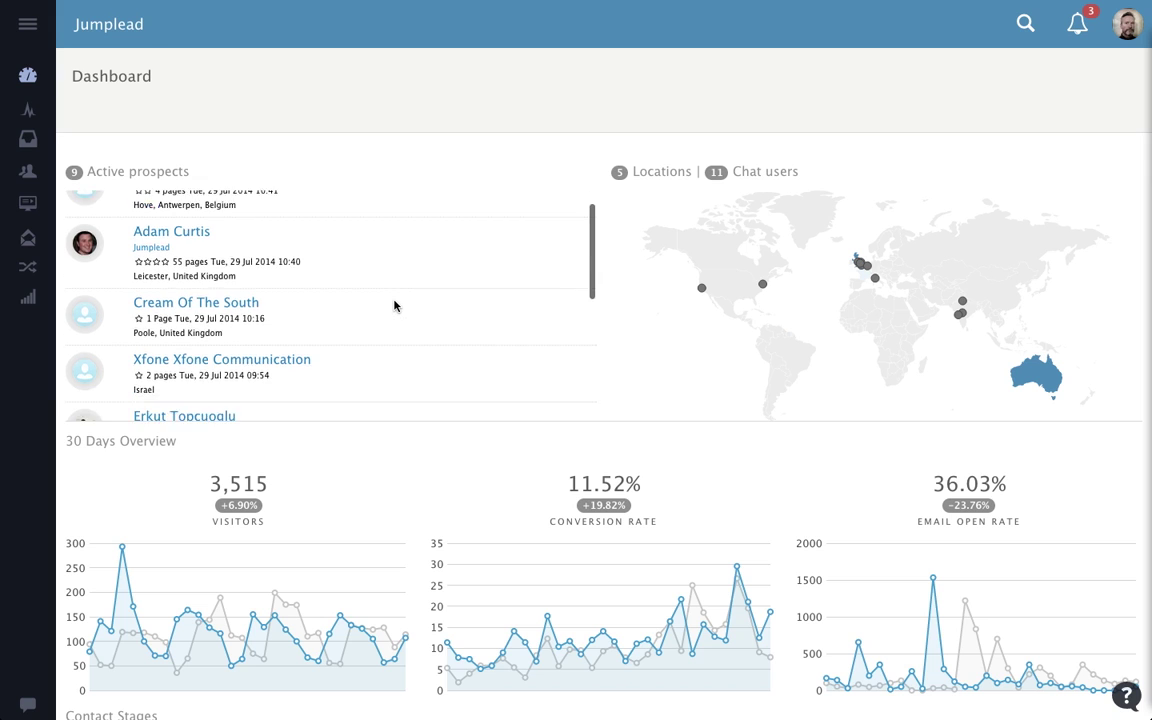
pyautogui.scroll(-3, 394, 305)
pyautogui.scroll(5, 394, 305)
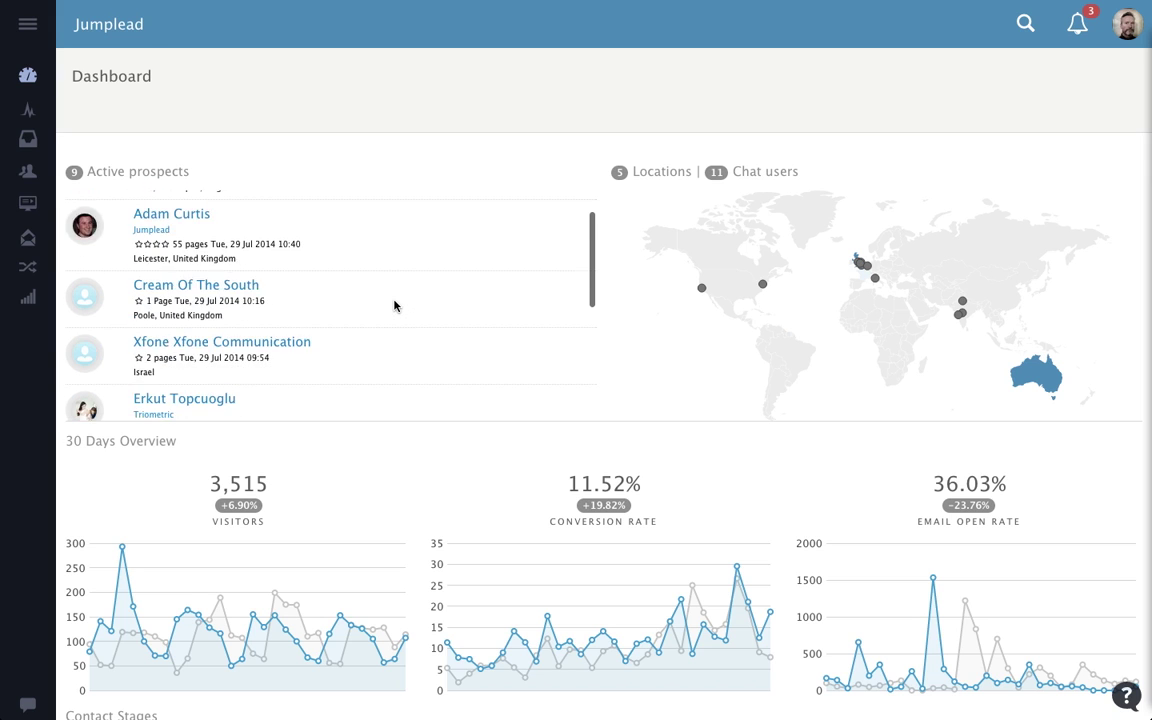
# View the online visitors and operators in Chat, close it, and check the dashboard's locations map.
pyautogui.click(29, 706)
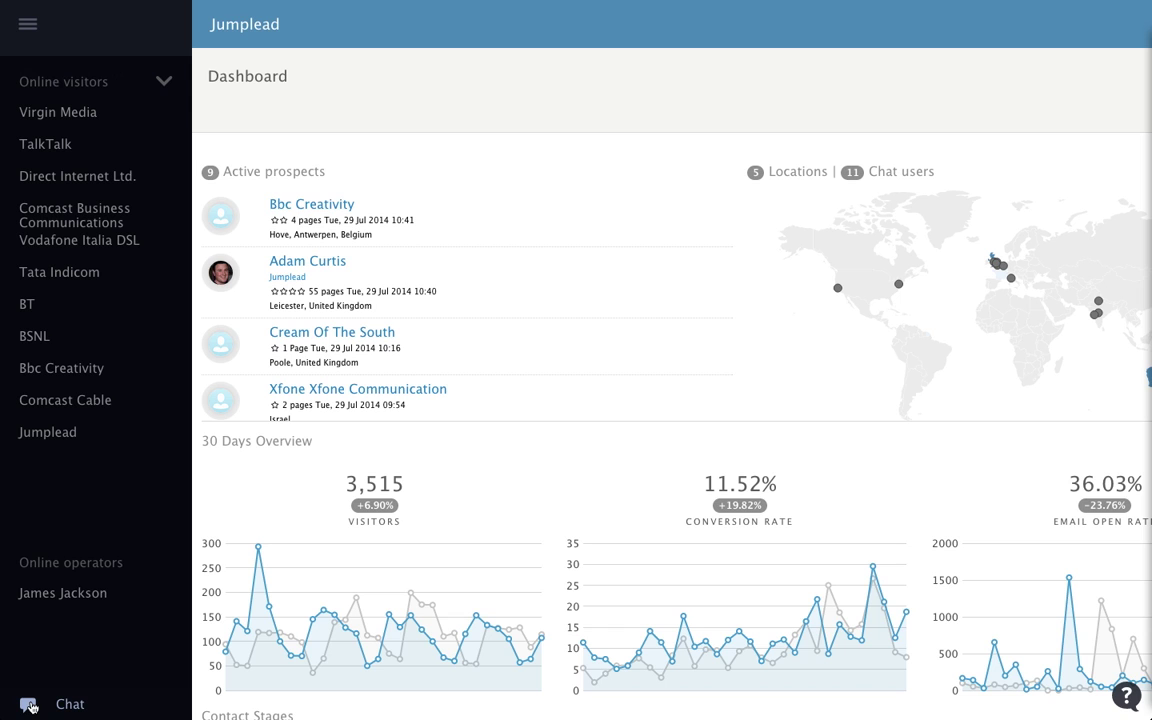
pyautogui.click(31, 706)
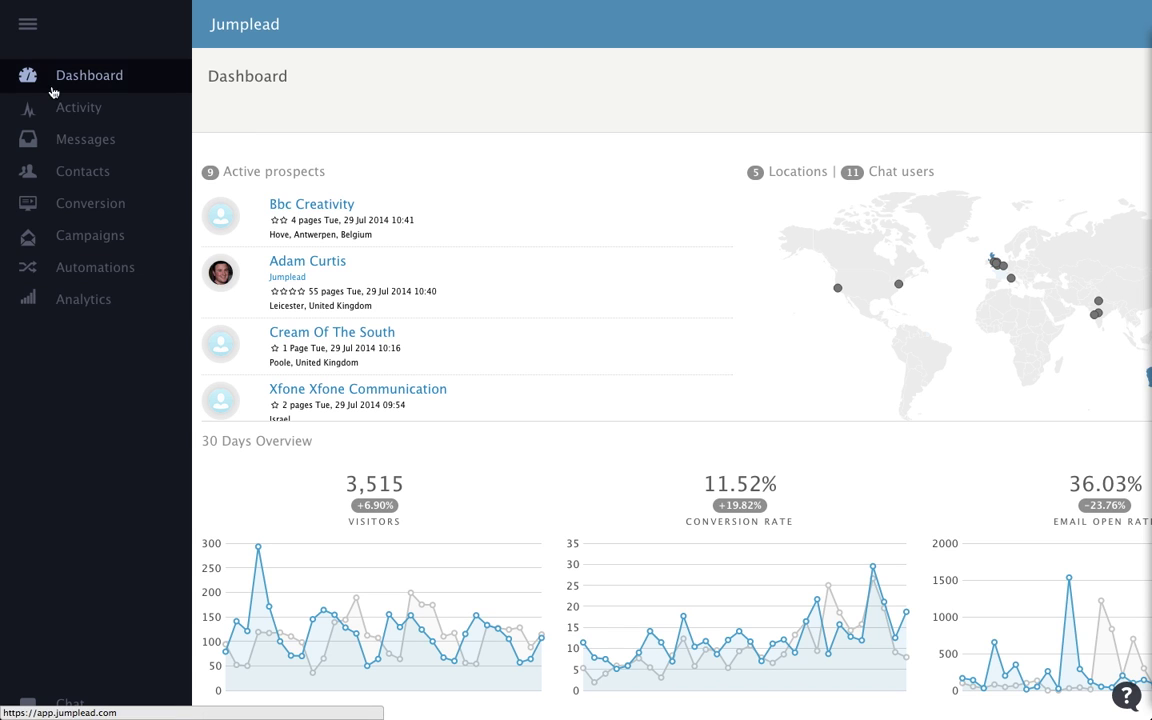
pyautogui.click(29, 26)
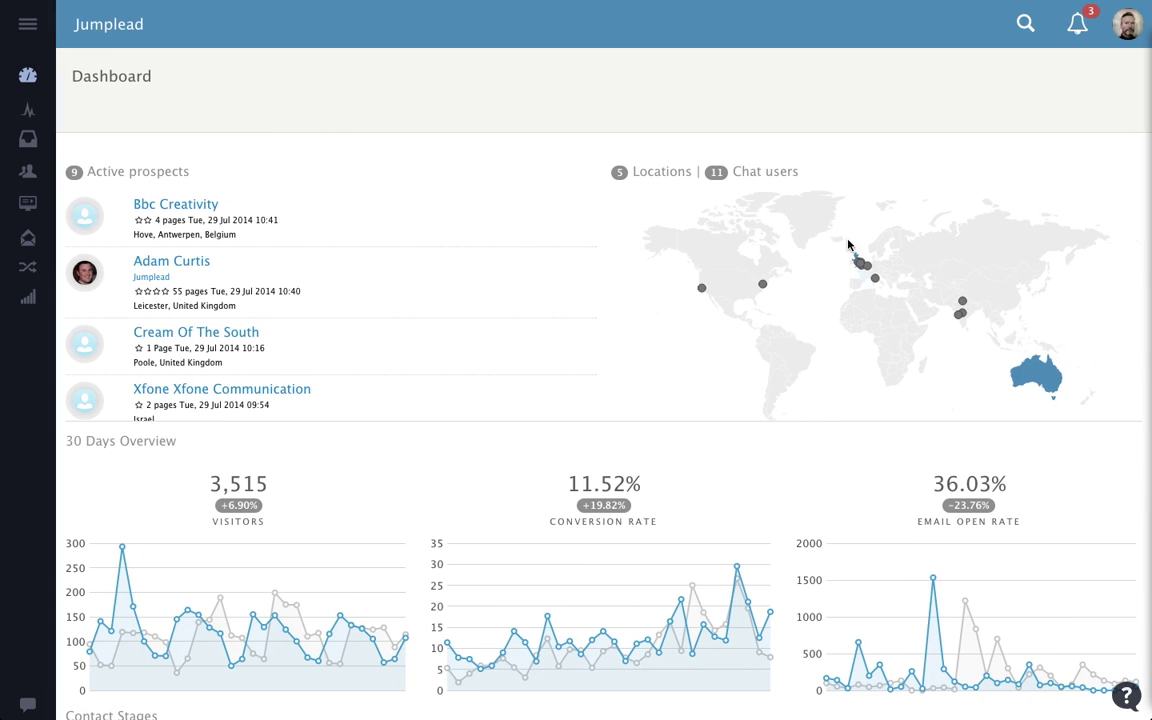
pyautogui.moveTo(857, 265)
# Open the Activity section, review today's prospects and view the available prospect streams.
pyautogui.click(29, 113)
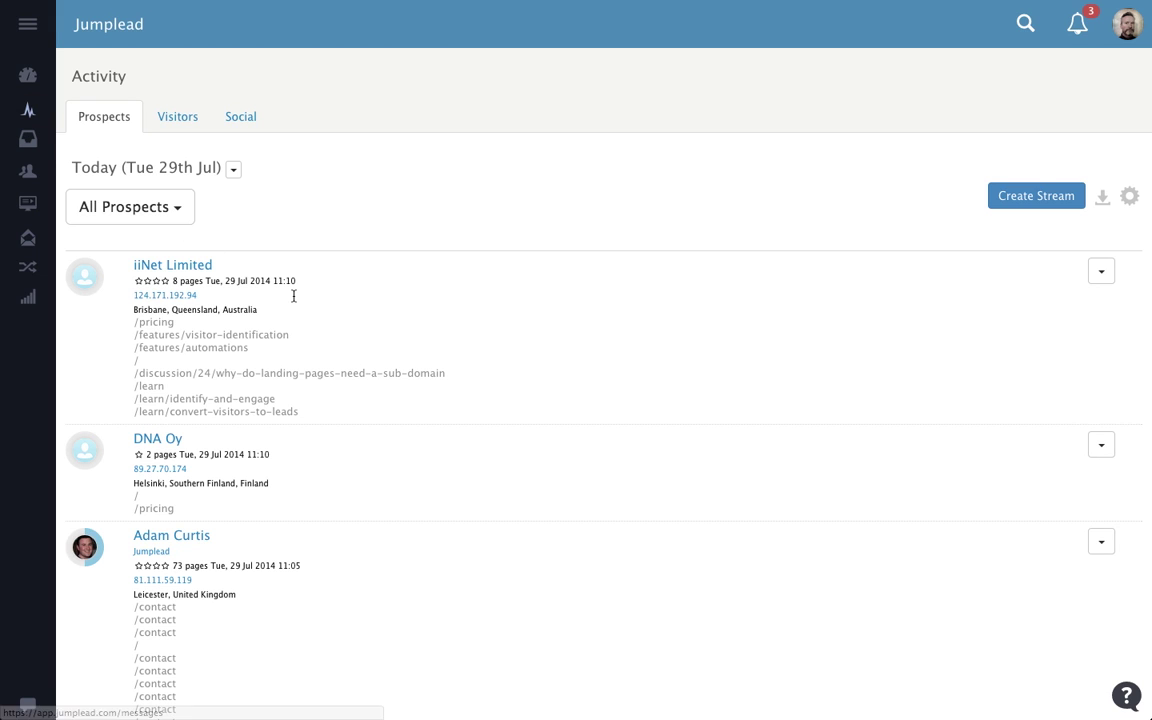
pyautogui.scroll(-2, 446, 348)
pyautogui.scroll(3, 446, 348)
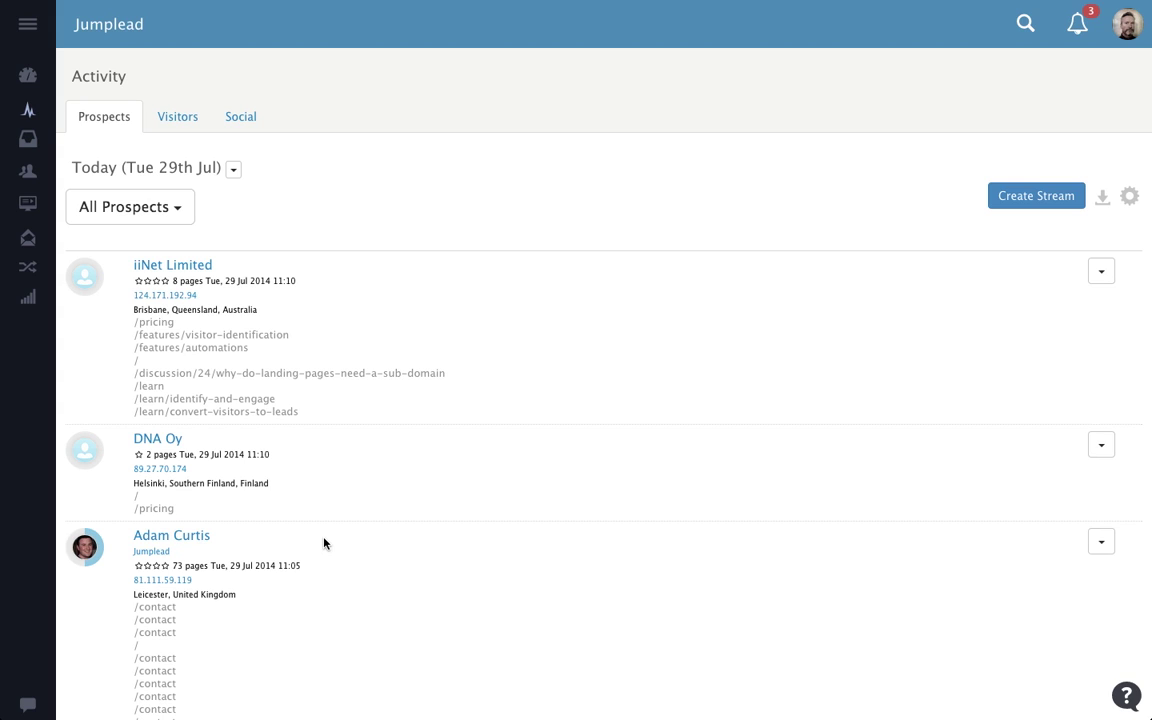
pyautogui.click(168, 209)
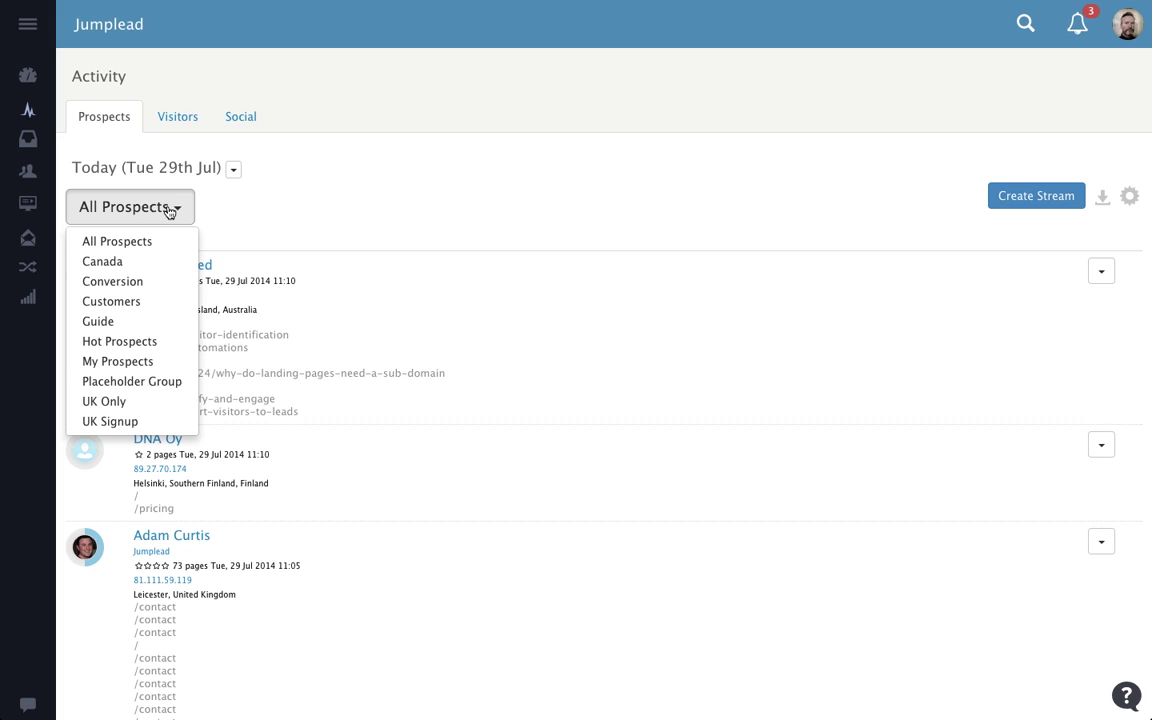
pyautogui.click(343, 216)
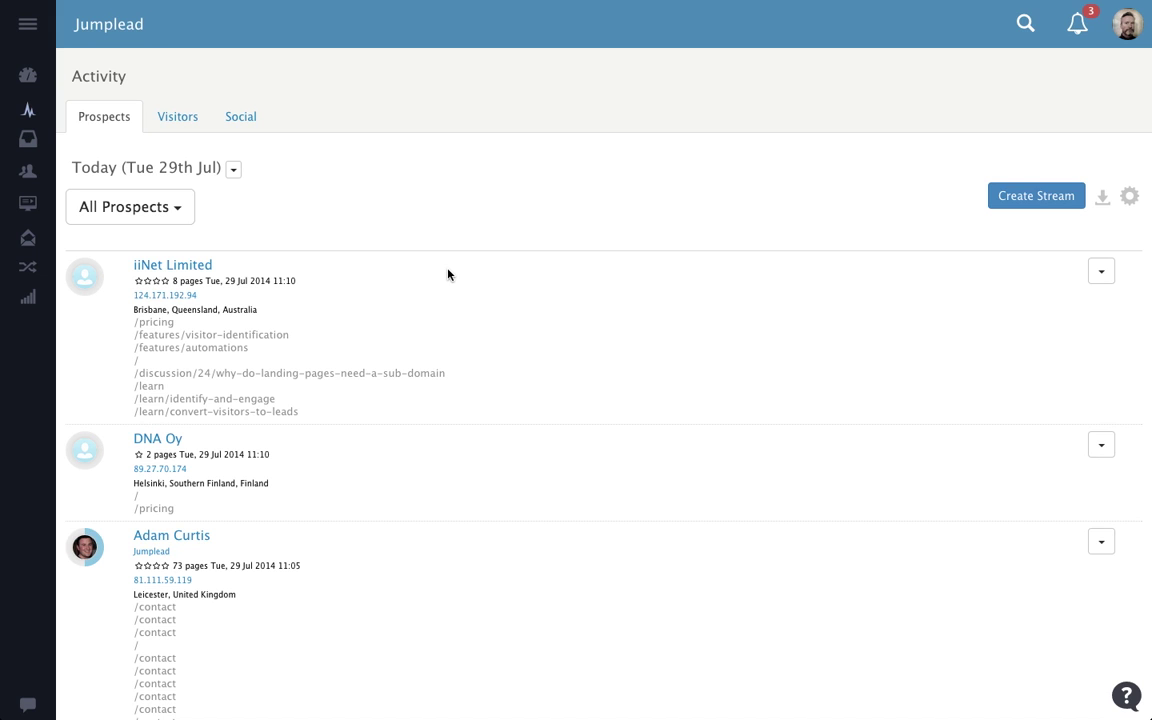
# Open the Social activity and display the marketing automation stream.
pyautogui.click(249, 120)
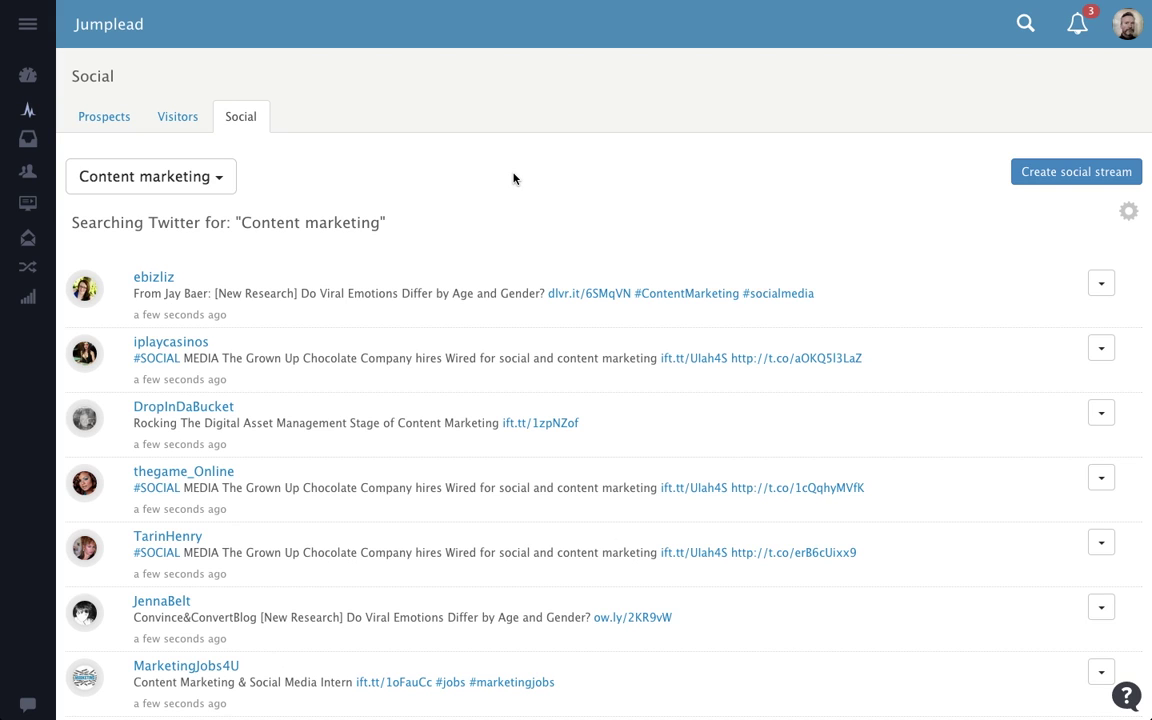
pyautogui.click(216, 177)
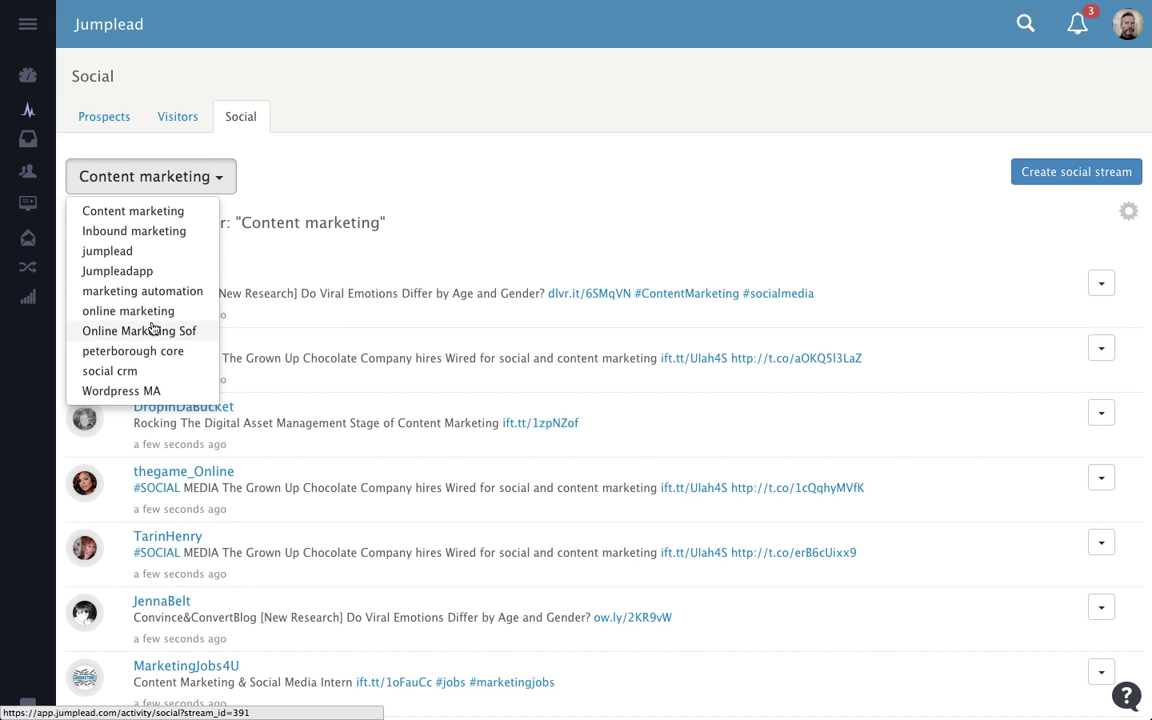
pyautogui.click(156, 292)
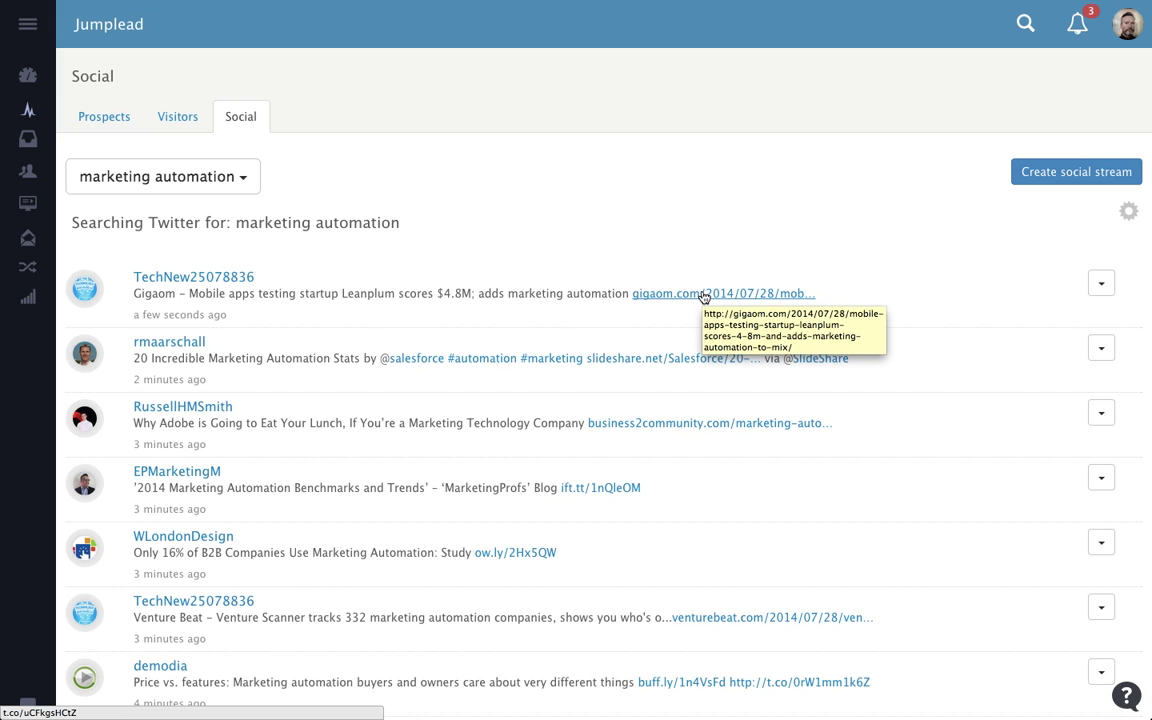
# Open Messages and look through the email inbox.
pyautogui.click(31, 145)
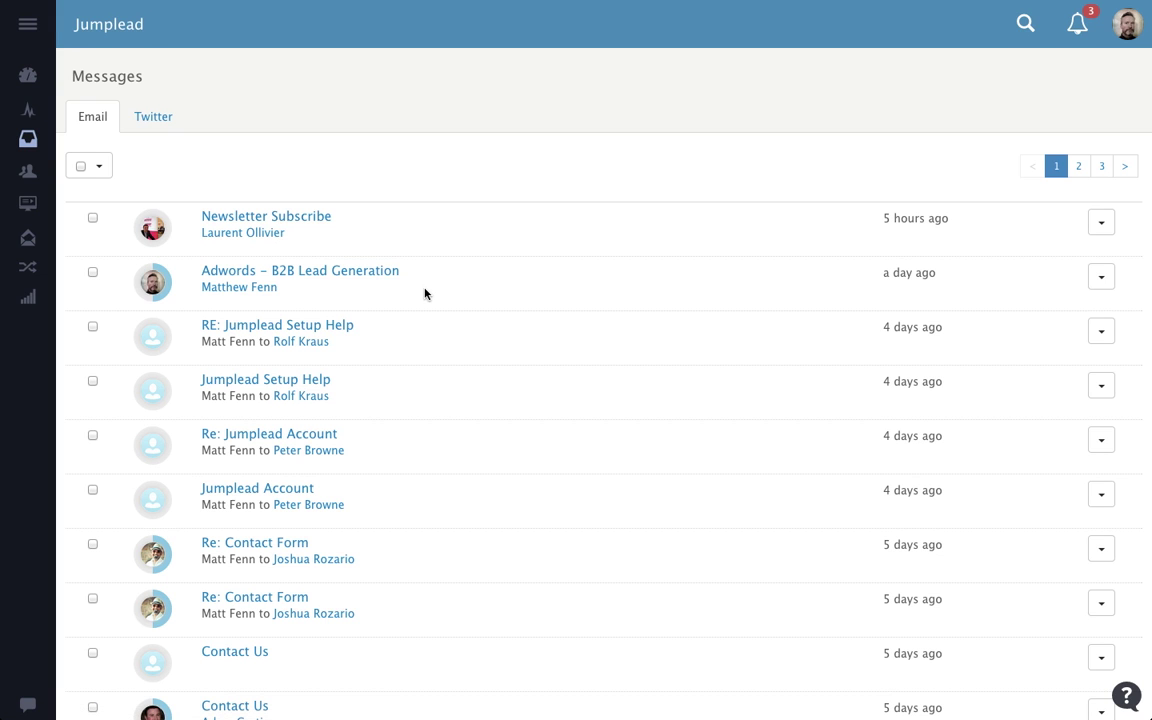
pyautogui.scroll(-5, 424, 293)
pyautogui.scroll(6, 424, 293)
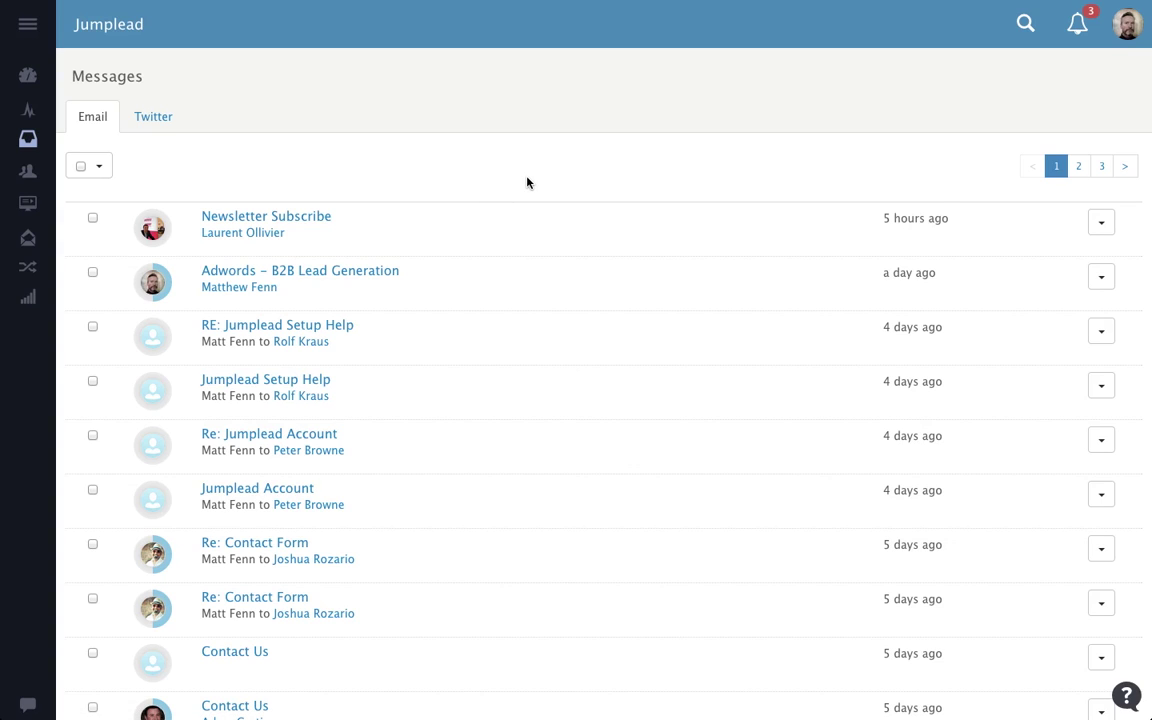
# Open Contacts, view the profile of the Jumplead contact tagged only staff, resources subscriber and beta_tester, and return to the contact lists.
pyautogui.click(28, 175)
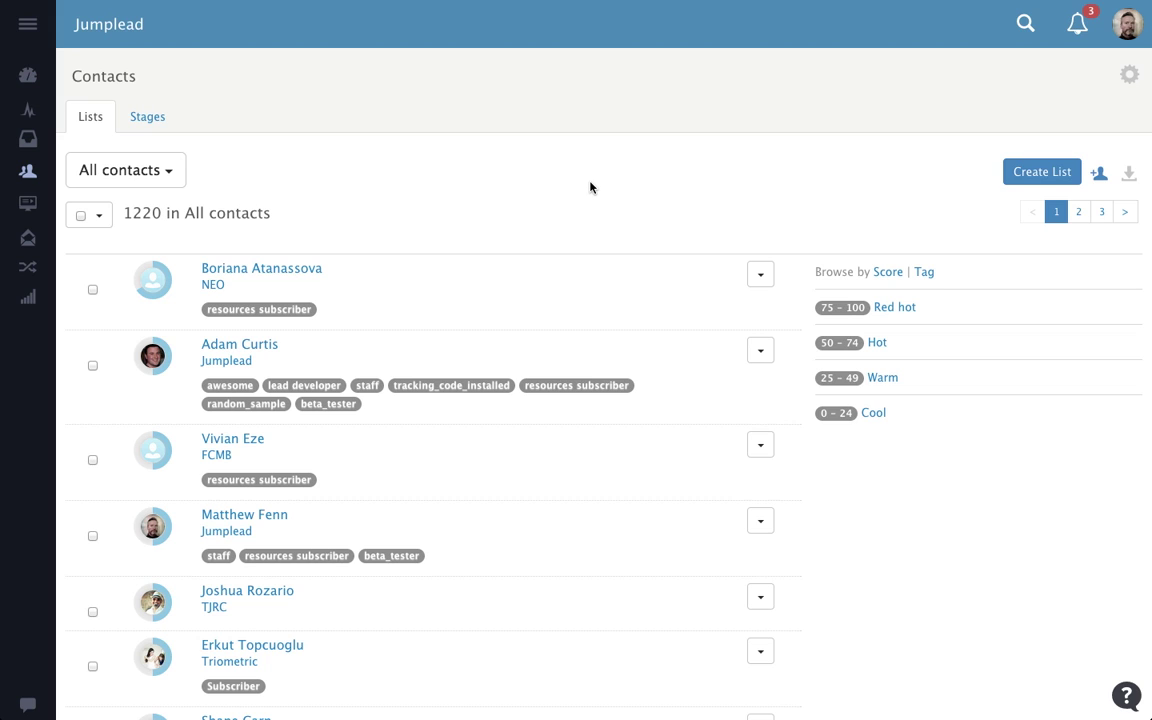
pyautogui.click(272, 519)
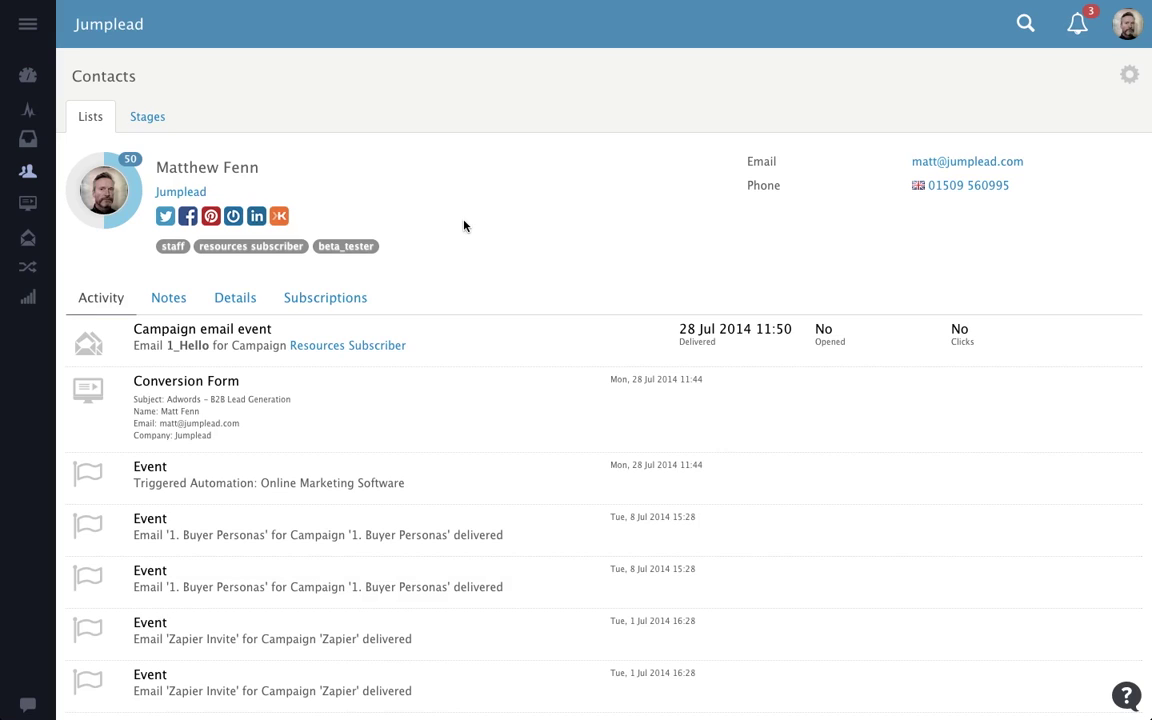
pyautogui.click(88, 118)
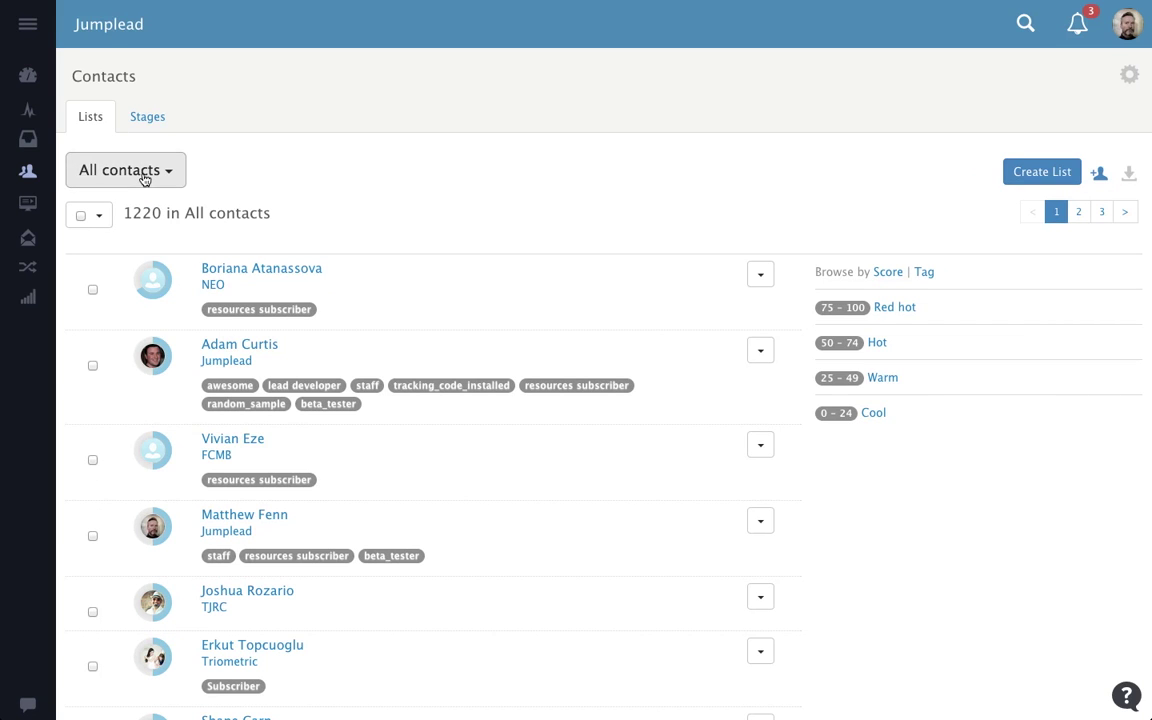
# View the available contact lists and open the overview of contacts by stage.
pyautogui.click(144, 176)
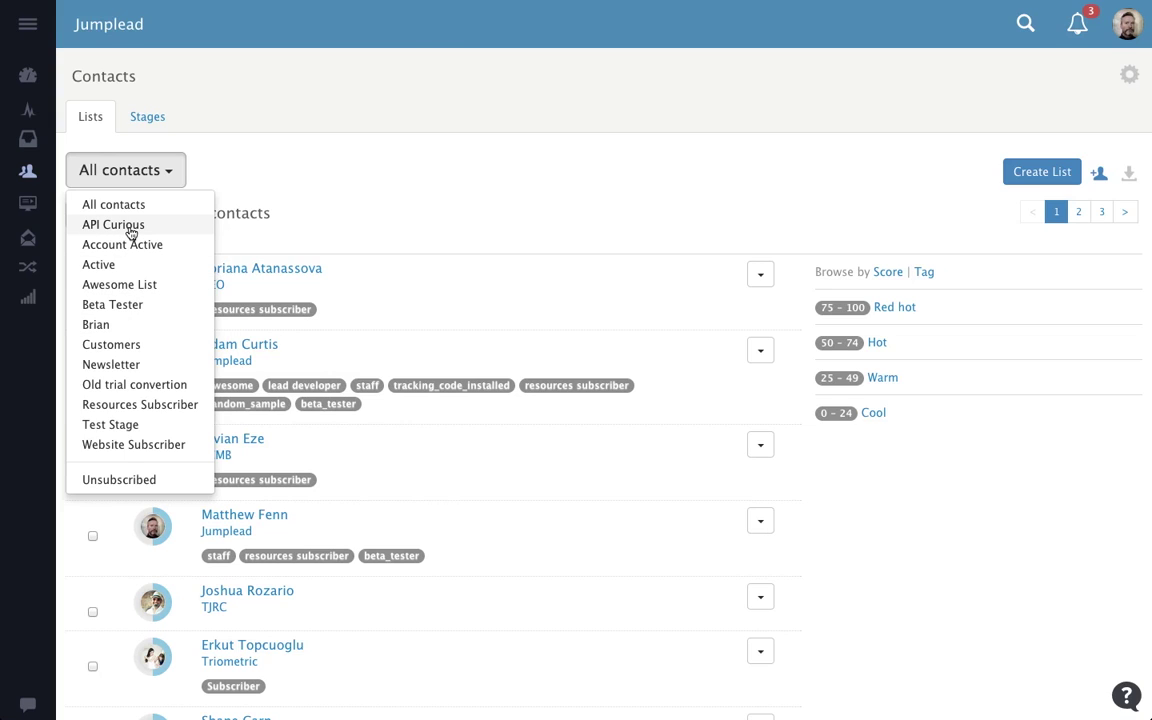
pyautogui.click(307, 165)
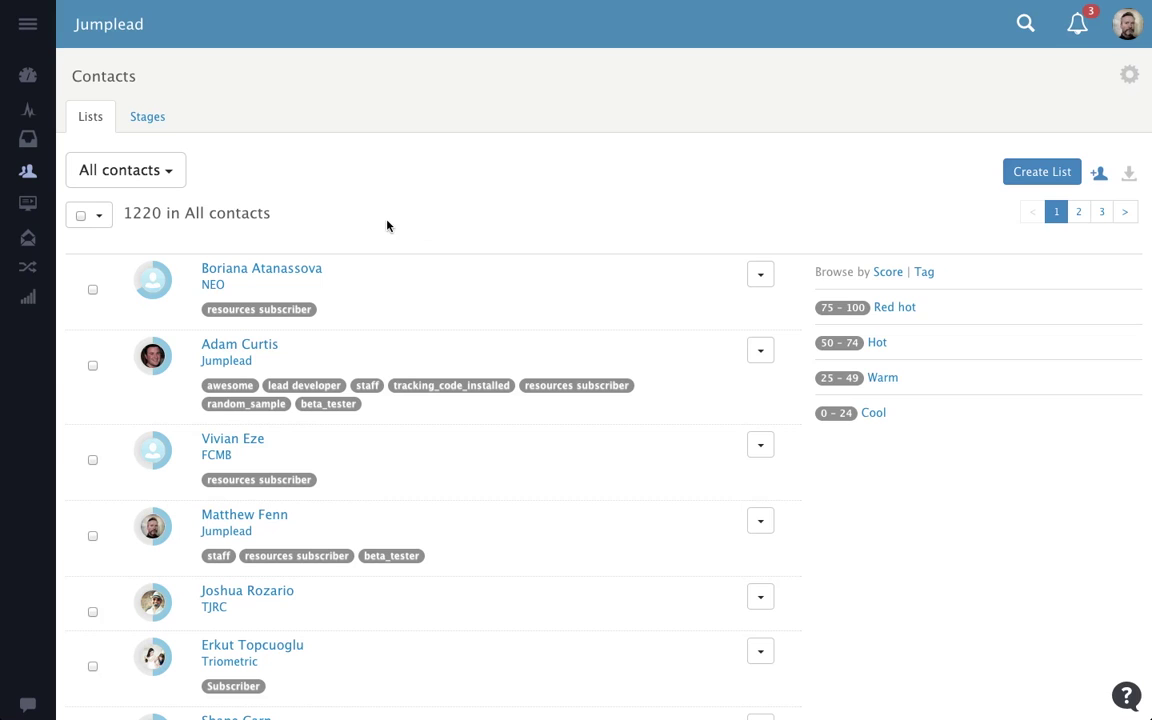
pyautogui.click(148, 126)
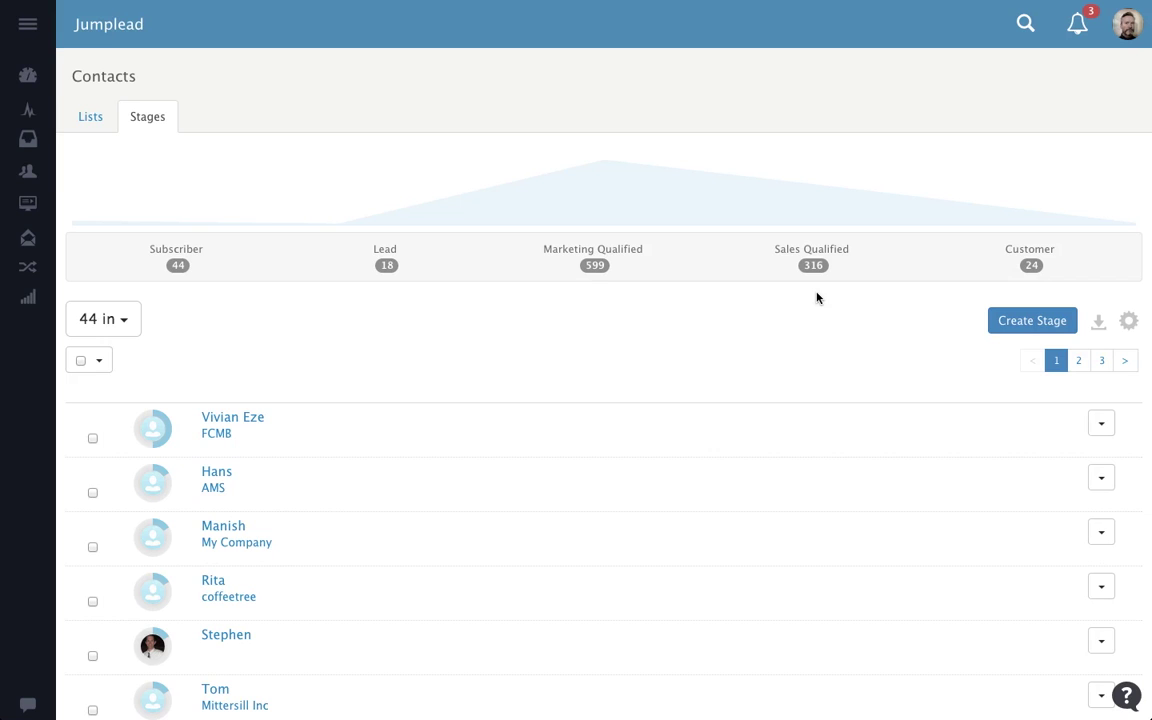
# Open the Contact Us conversion form and examine its form builder, including the contact fields available to add.
pyautogui.click(27, 206)
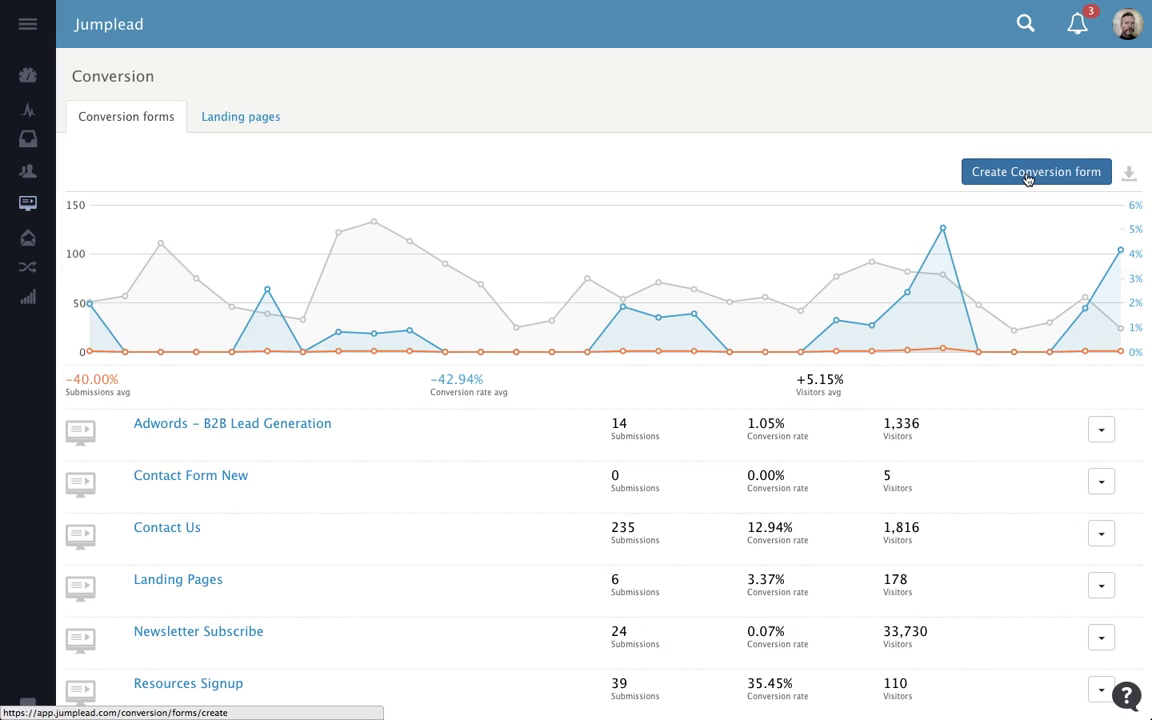
pyautogui.click(180, 531)
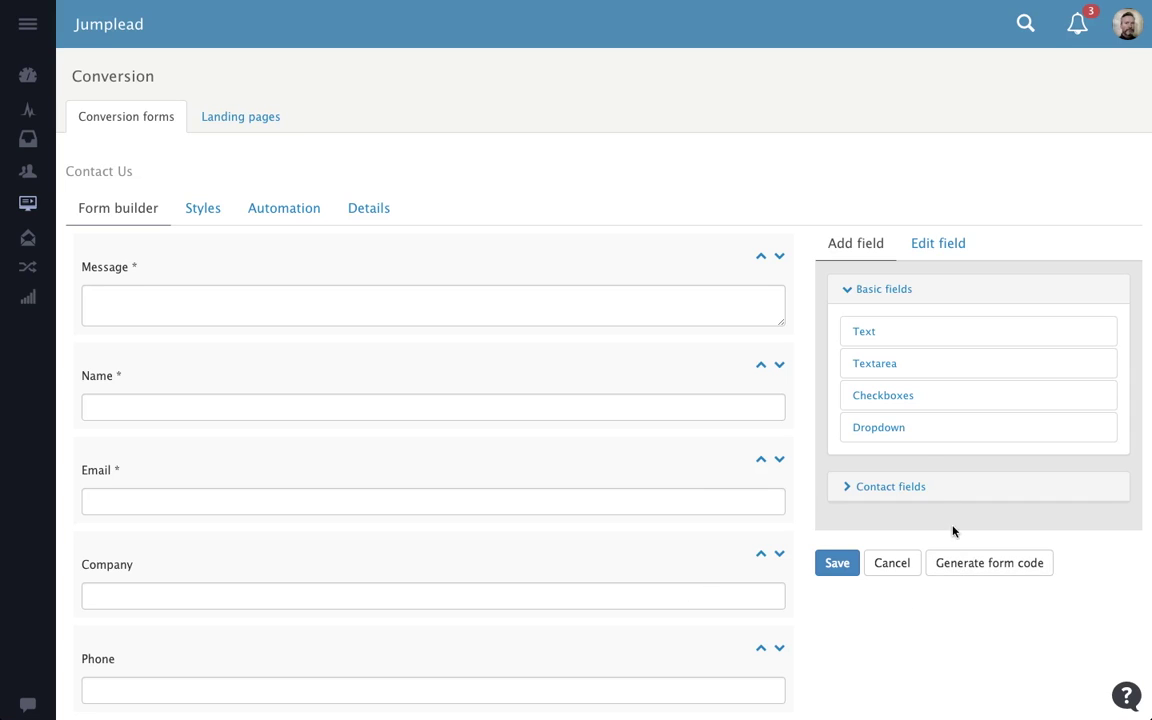
pyautogui.click(888, 494)
pyautogui.scroll(-2, 808, 543)
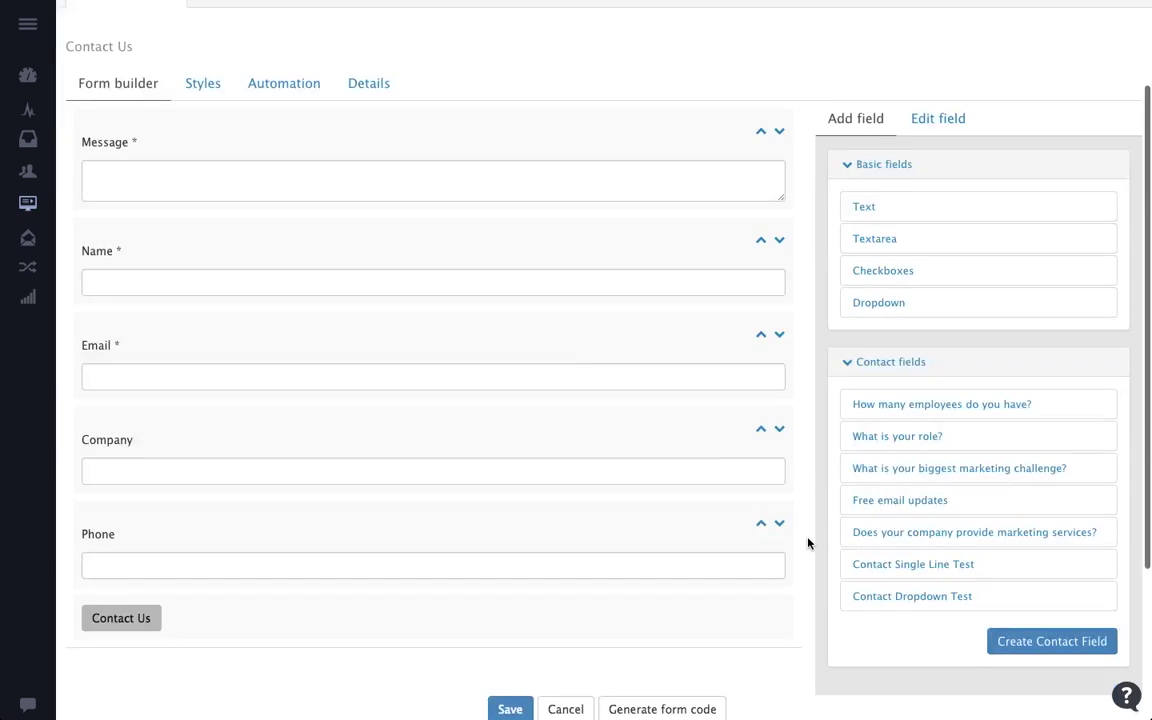
pyautogui.scroll(-2, 808, 543)
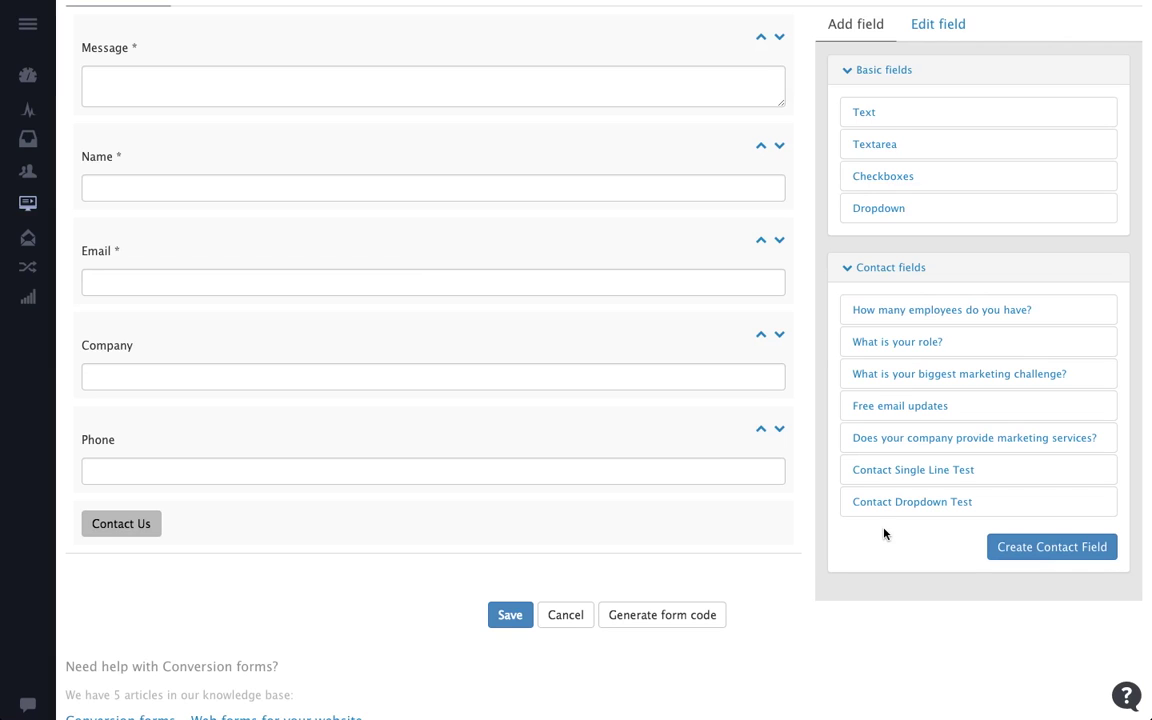
pyautogui.scroll(3, 884, 534)
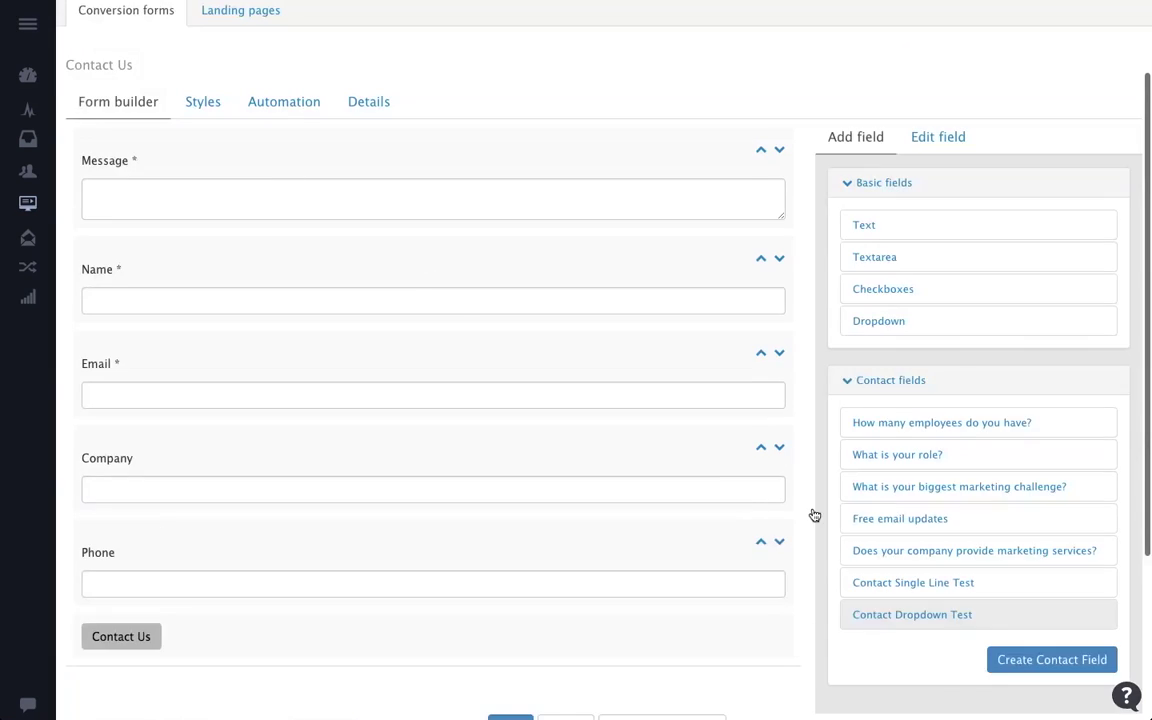
# Examine the Contact Us form's automation, including its trigger, its actions and the action types available for the second action.
pyautogui.click(268, 210)
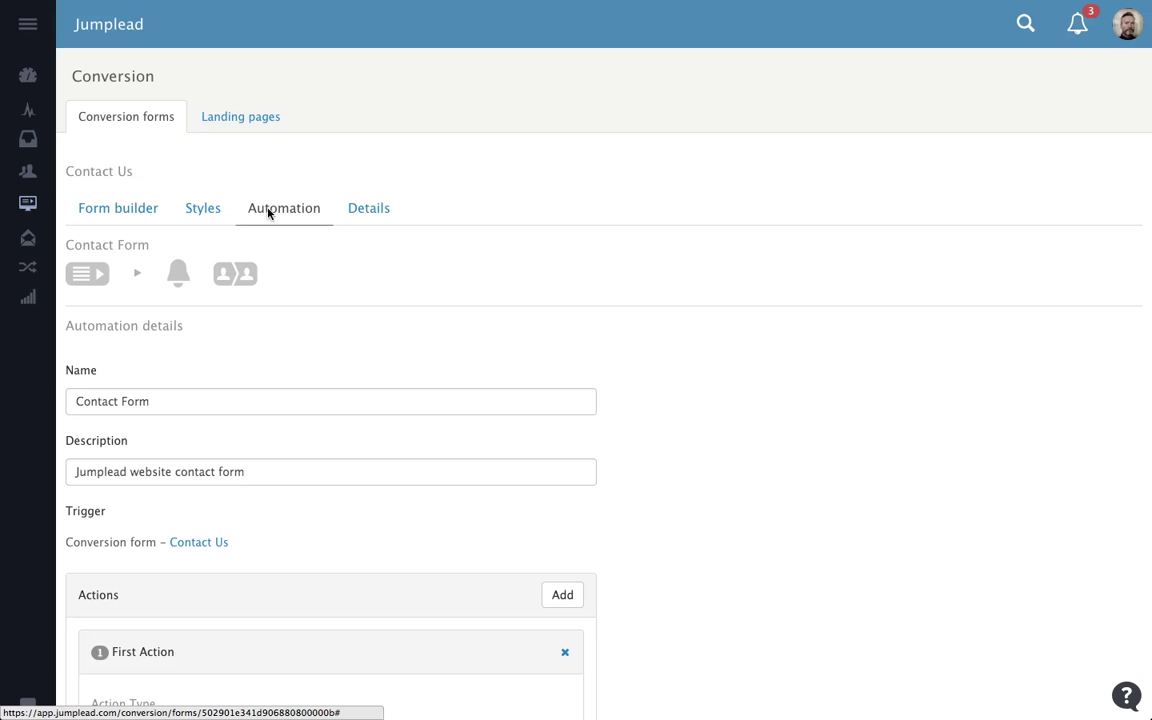
pyautogui.scroll(-1, 700, 400)
pyautogui.scroll(-5, 701, 401)
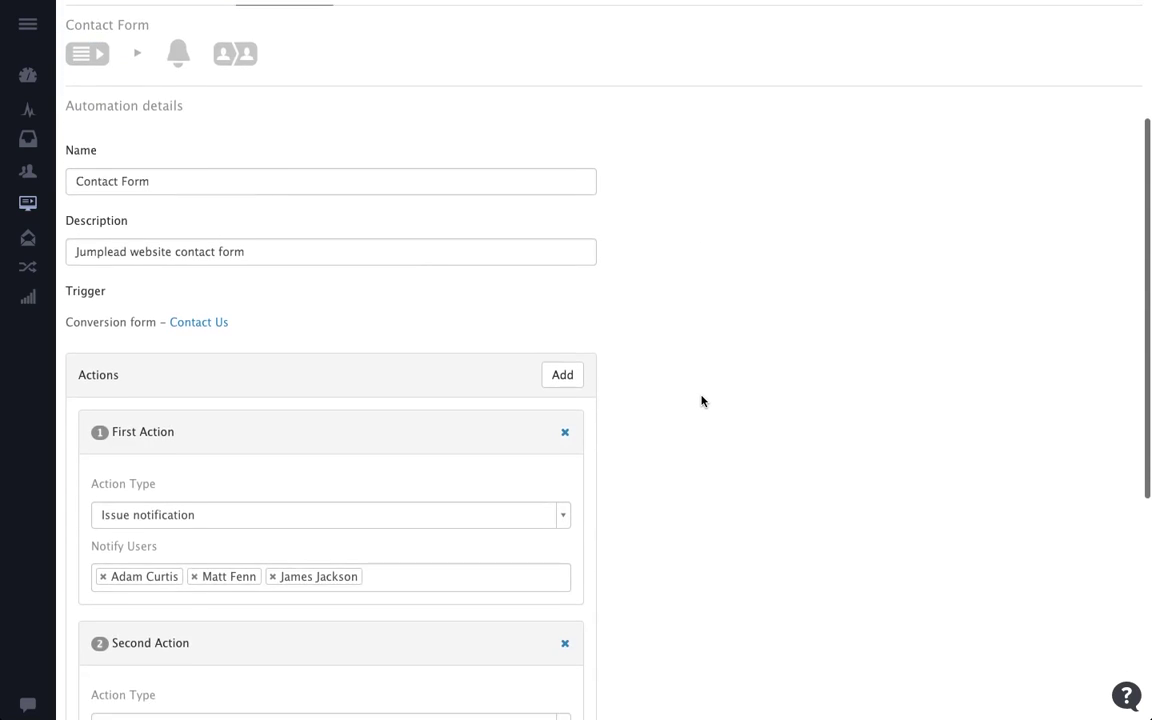
pyautogui.scroll(-1, 701, 401)
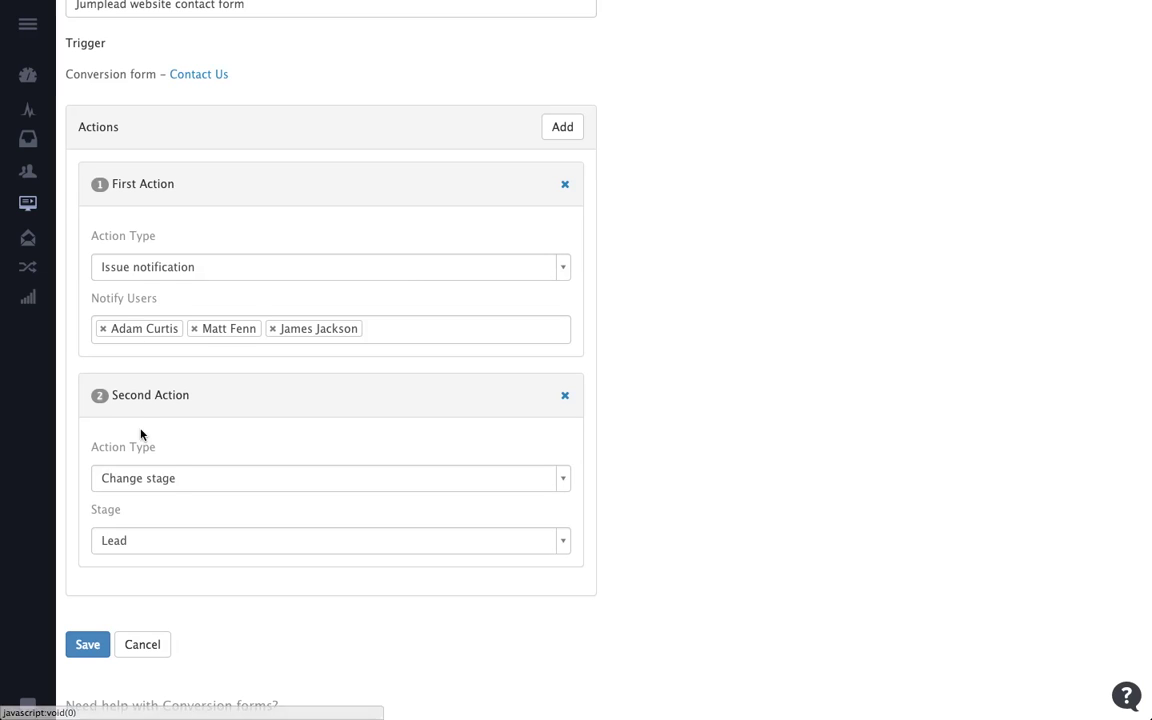
pyautogui.click(319, 485)
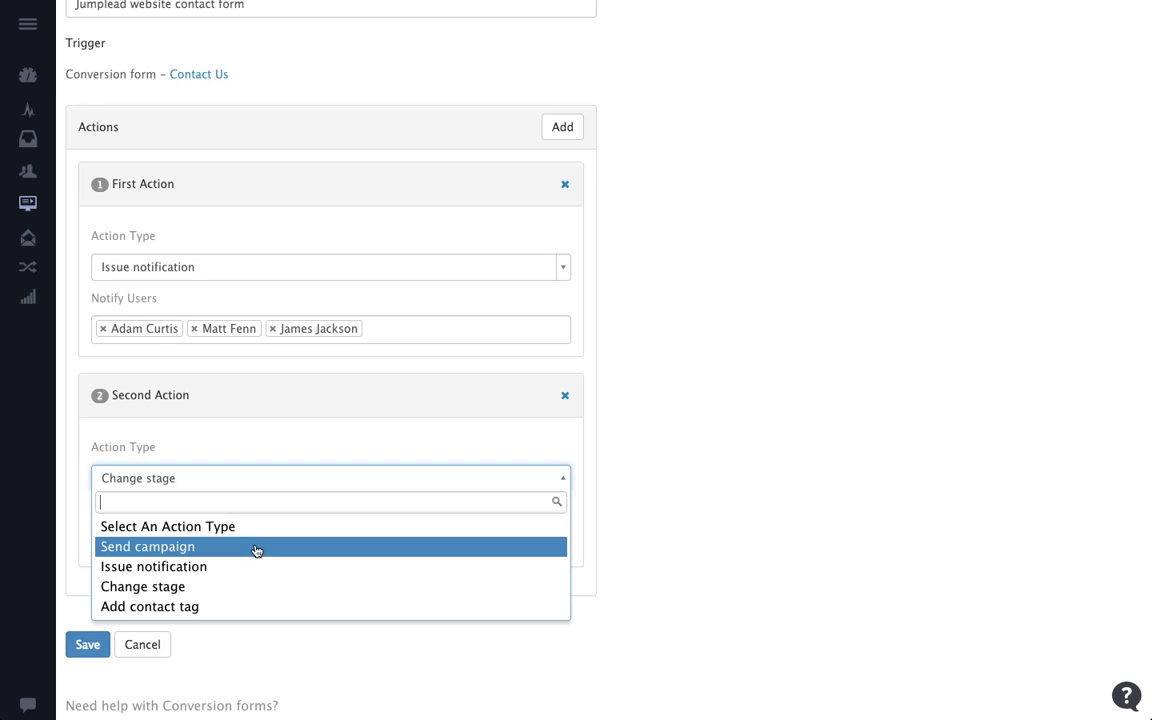
pyautogui.click(762, 453)
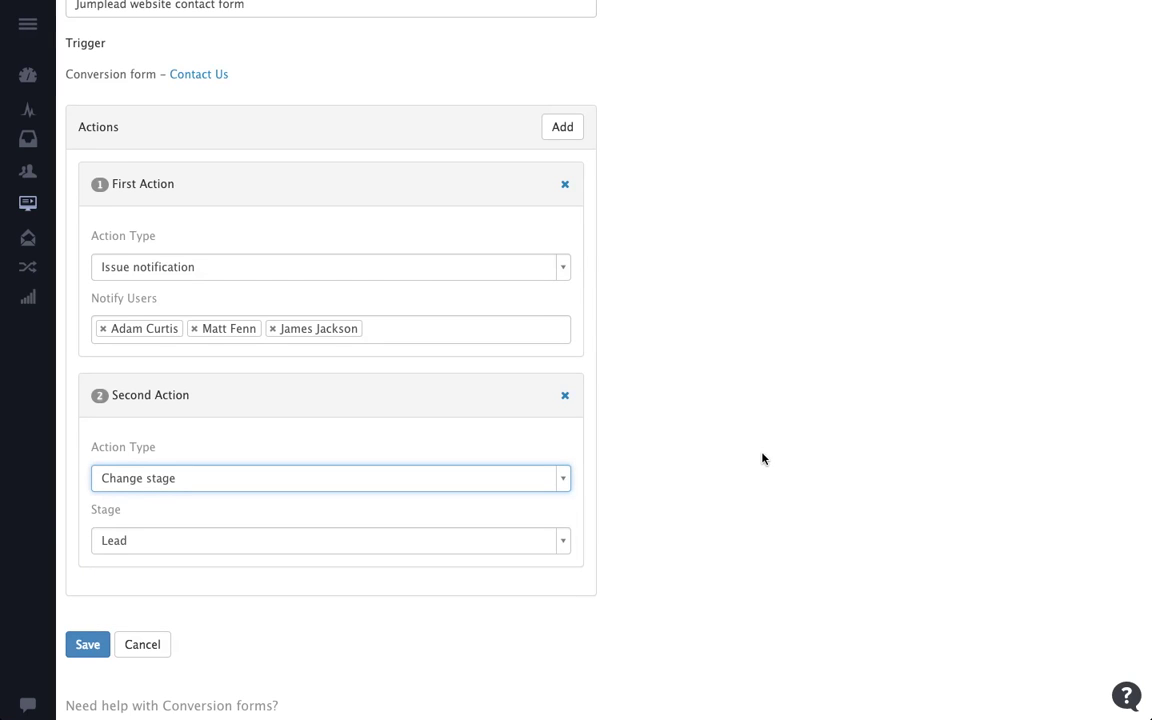
pyautogui.scroll(5, 760, 462)
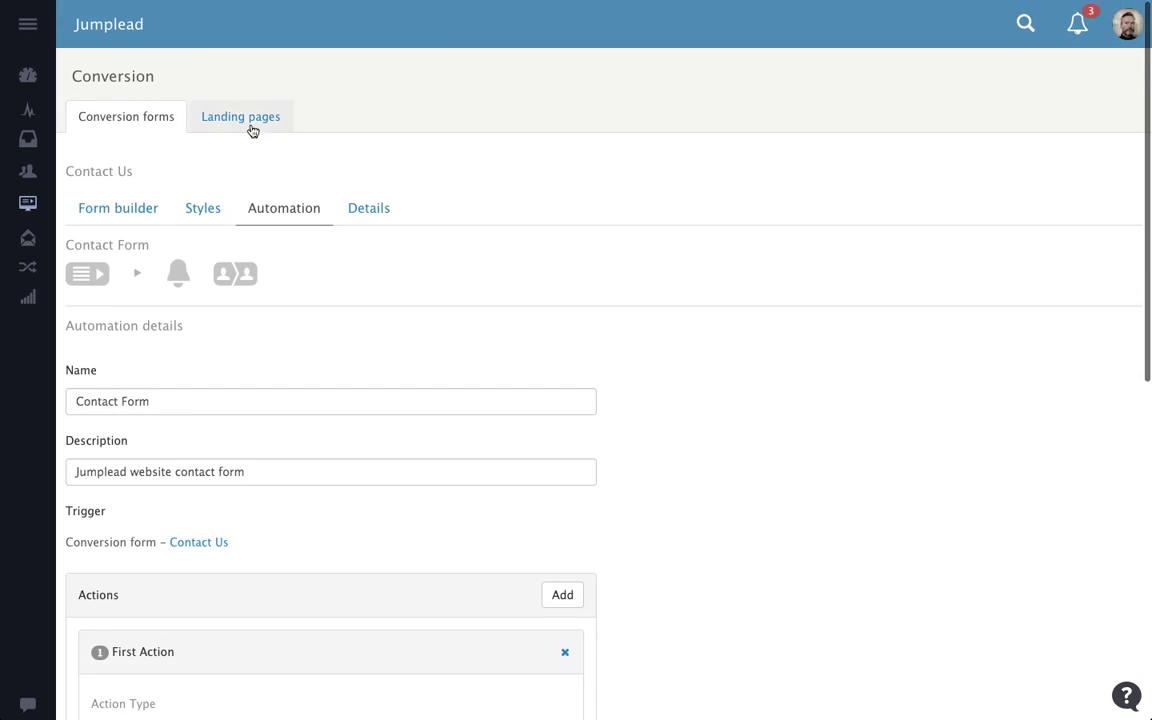
# Open the Online Marketing Software landing page and look through its content in the landing page builder.
pyautogui.click(242, 121)
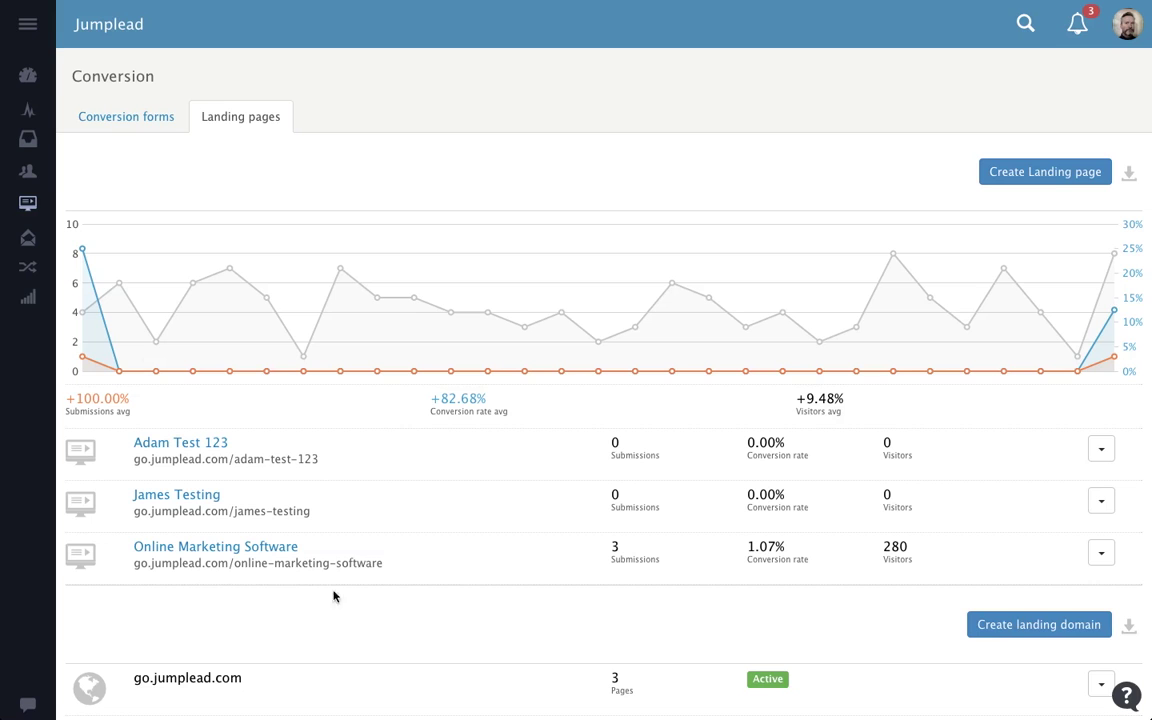
pyautogui.click(222, 548)
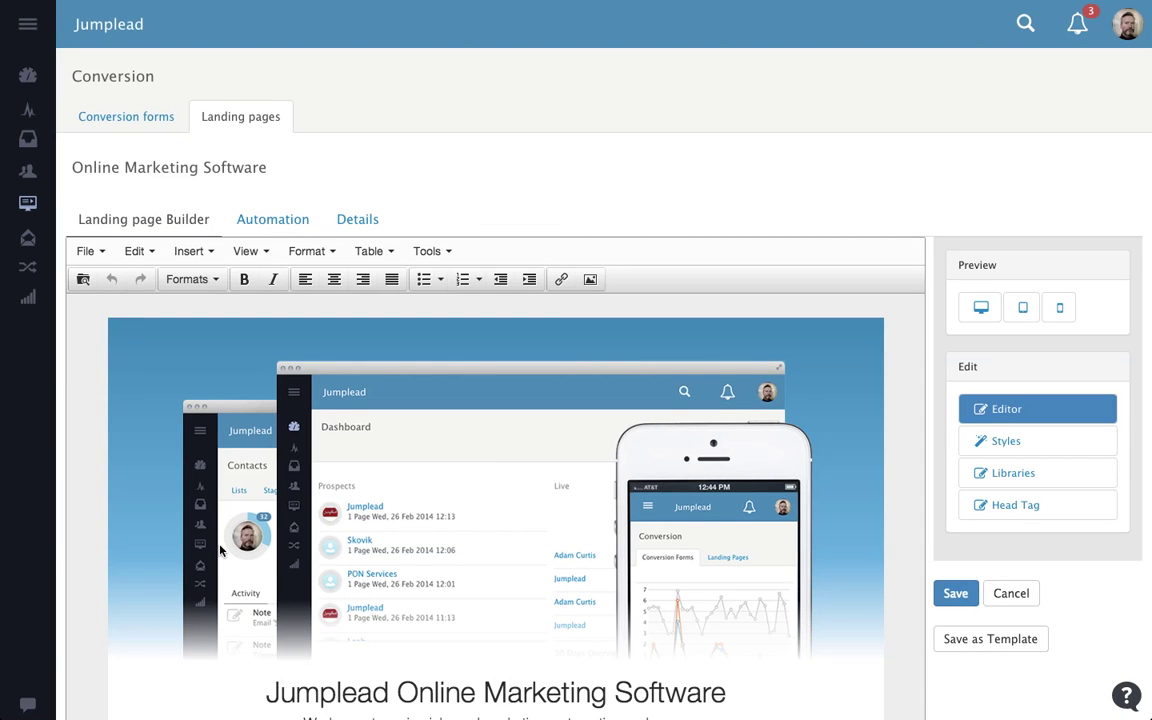
pyautogui.scroll(-5, 222, 548)
pyautogui.scroll(-4, 220, 546)
pyautogui.scroll(3, 220, 545)
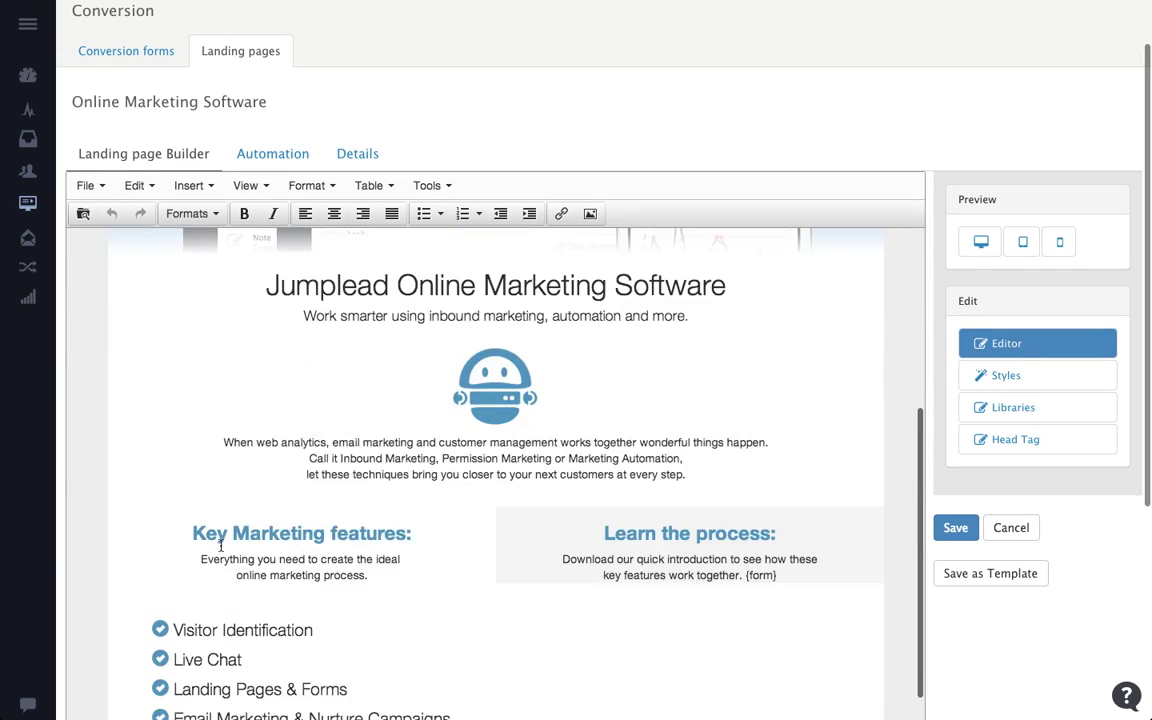
pyautogui.scroll(4, 220, 545)
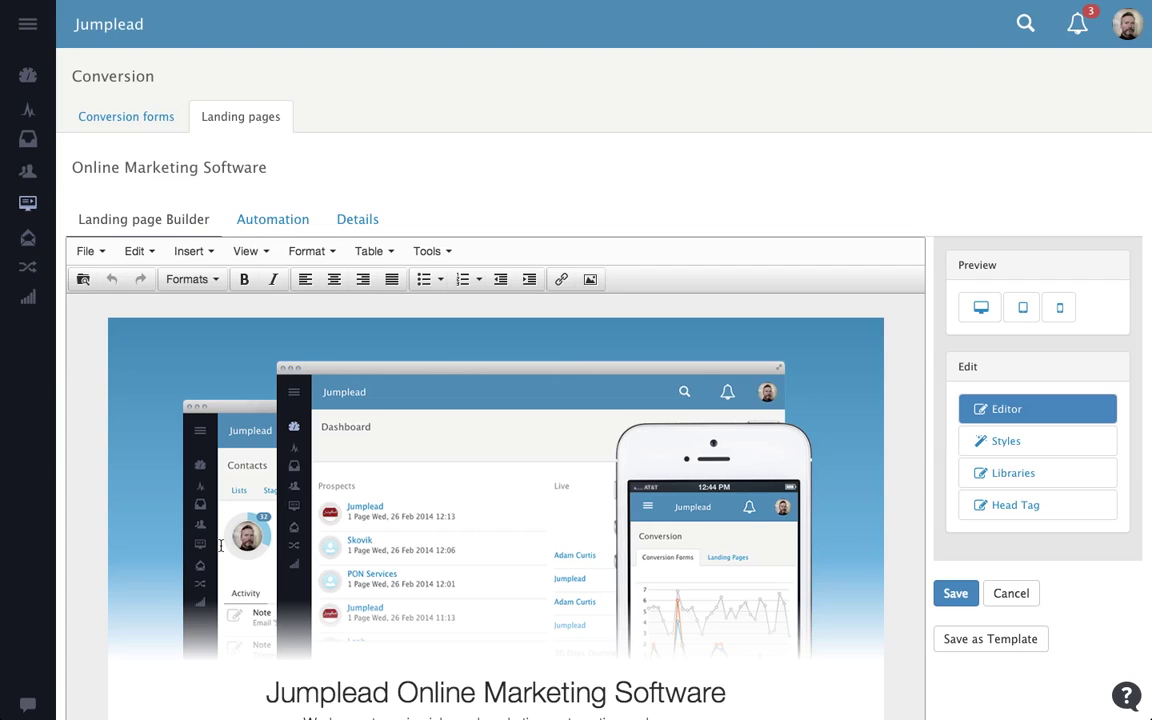
# View the autoresponder campaigns and open the overview of the 1. Trial Signup autoresponder.
pyautogui.click(32, 244)
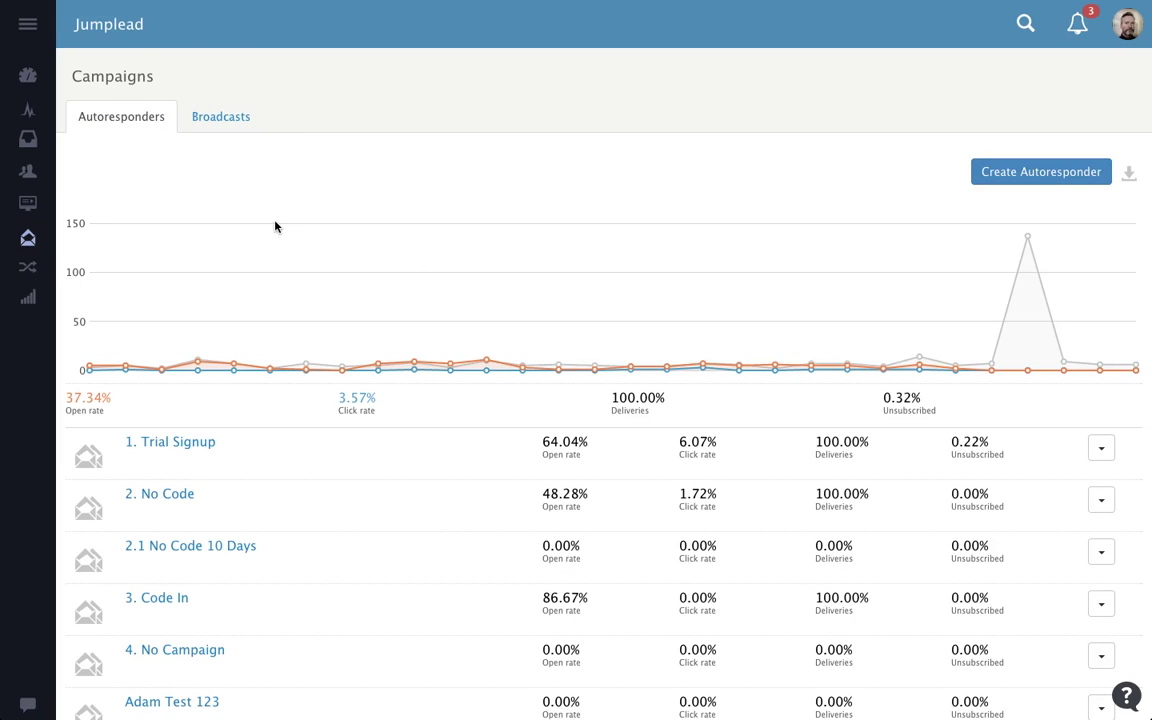
pyautogui.scroll(-2, 275, 226)
pyautogui.scroll(2, 275, 226)
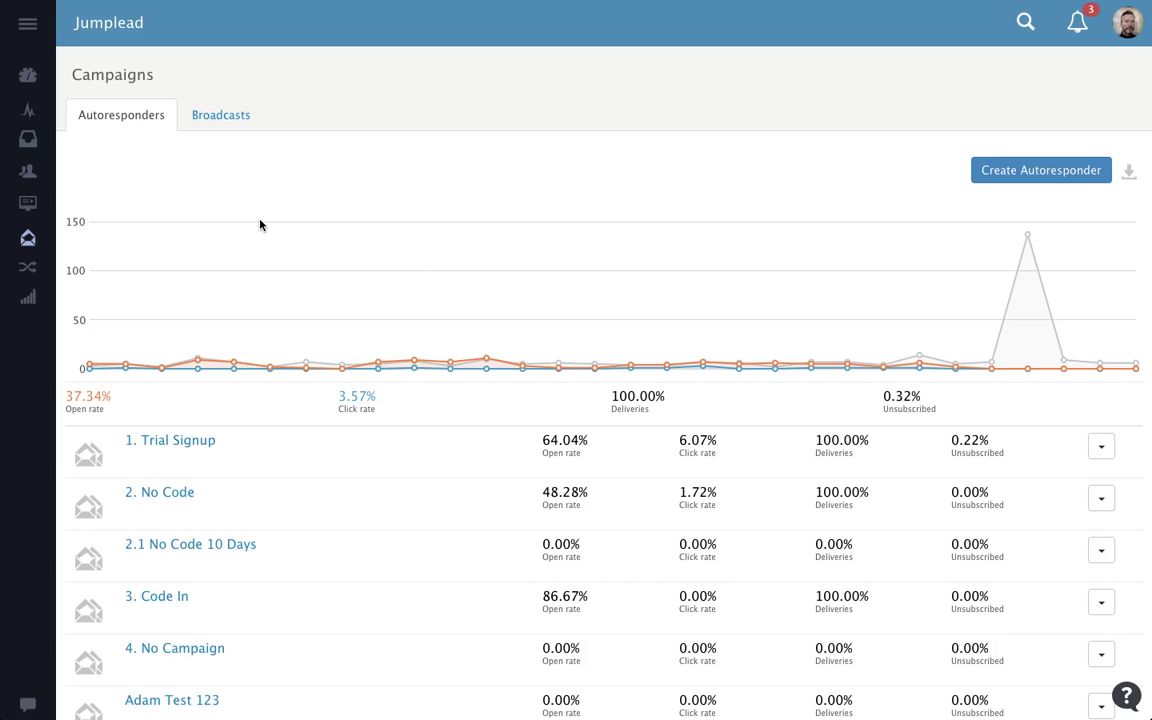
pyautogui.click(188, 447)
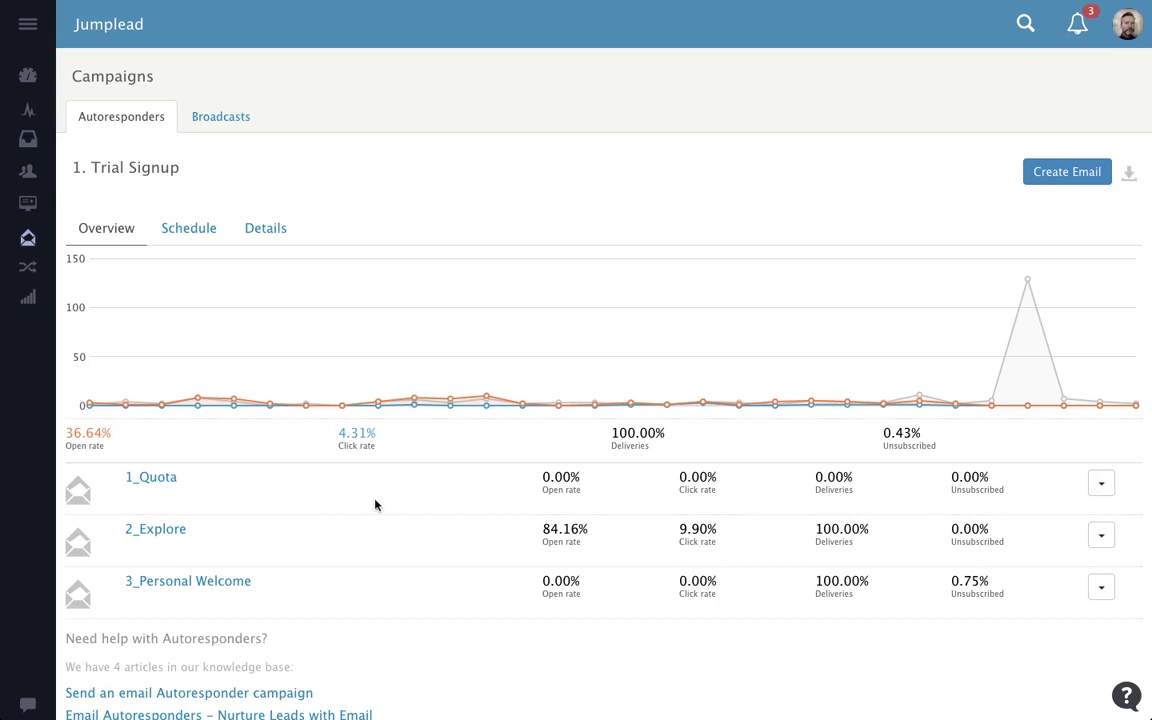
# Examine the Trial Signup autoresponder's schedule, from its trigger through the wait times and emails of each schedule step.
pyautogui.click(190, 236)
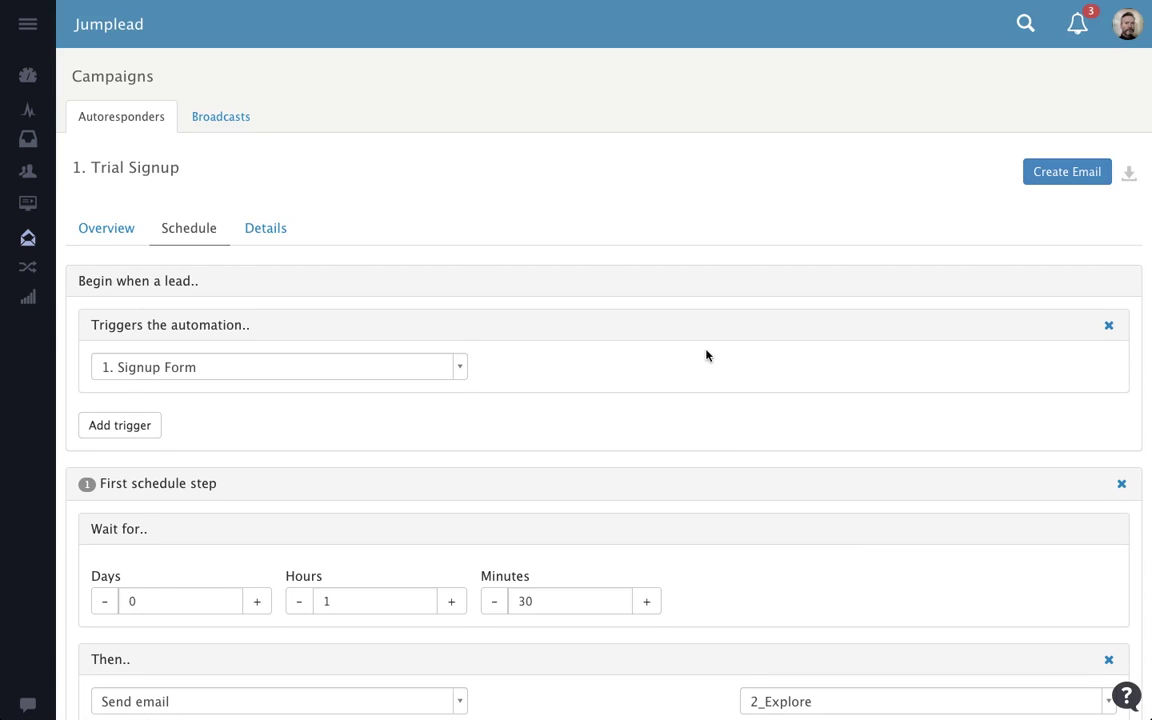
pyautogui.scroll(-2, 706, 355)
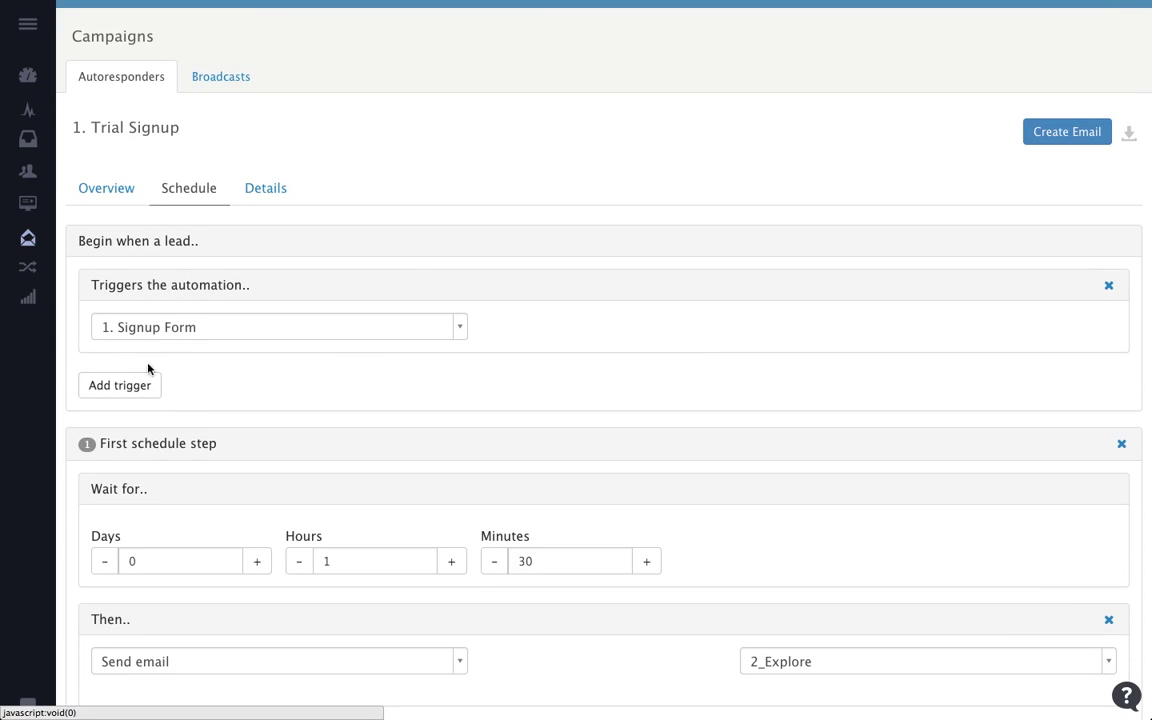
pyautogui.scroll(-2, 884, 424)
pyautogui.scroll(-3, 884, 427)
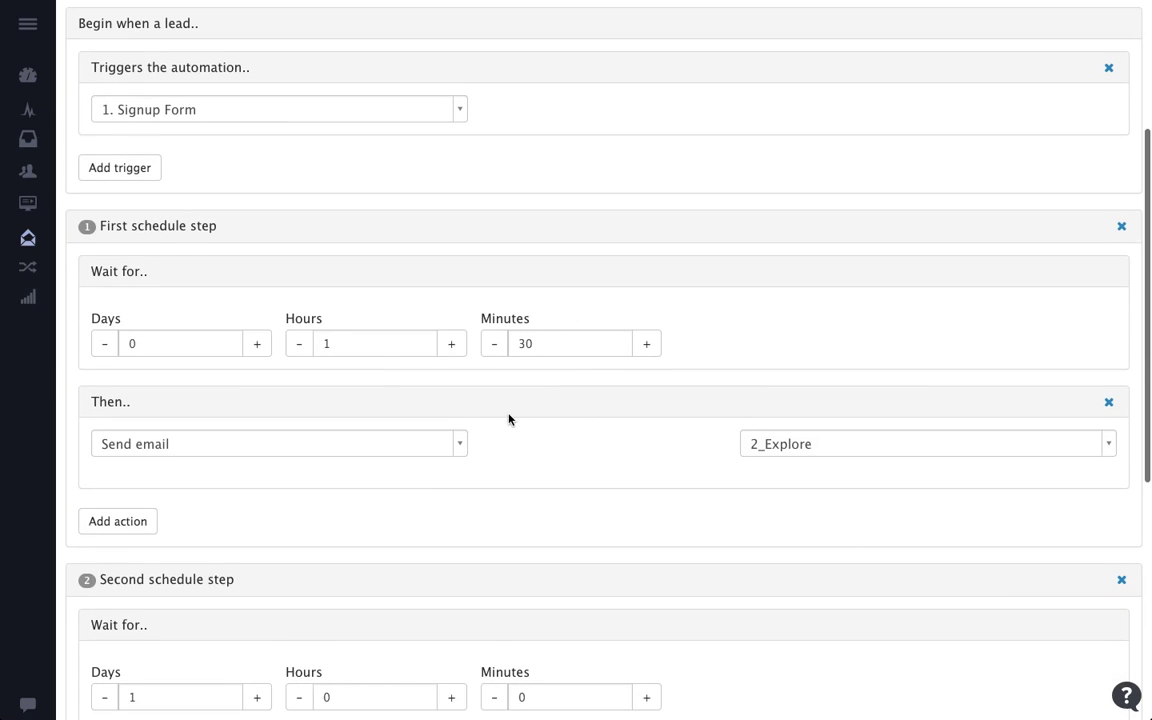
pyautogui.scroll(-3, 611, 512)
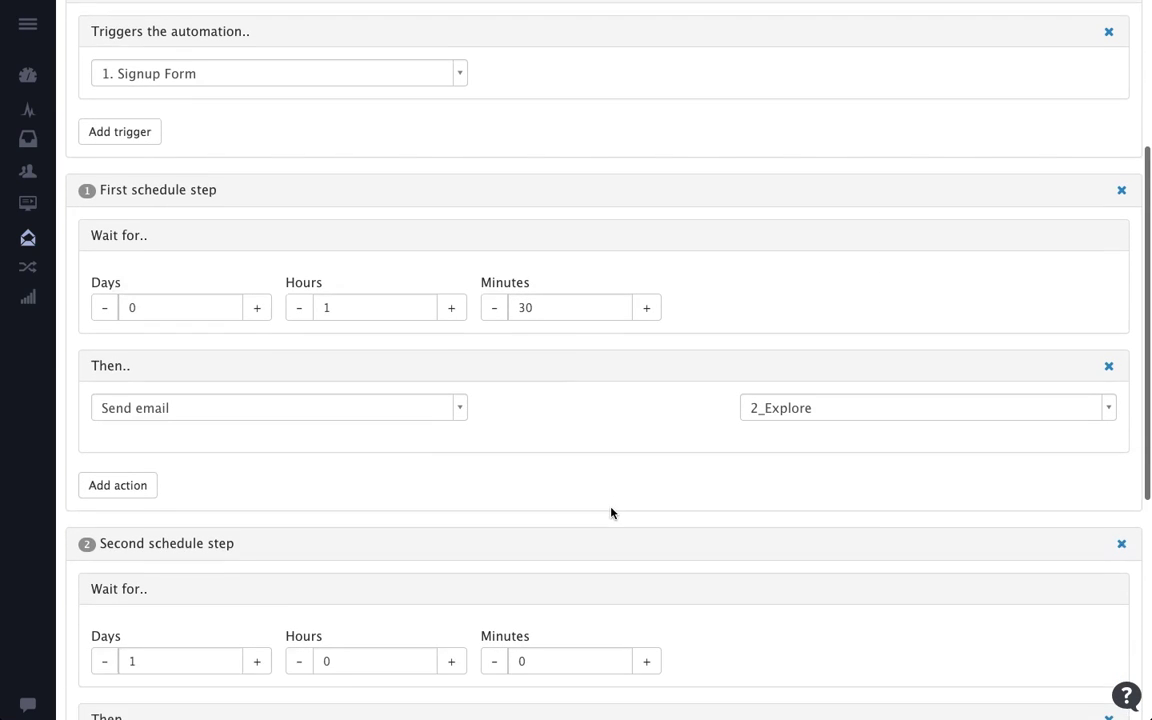
pyautogui.scroll(-2, 714, 527)
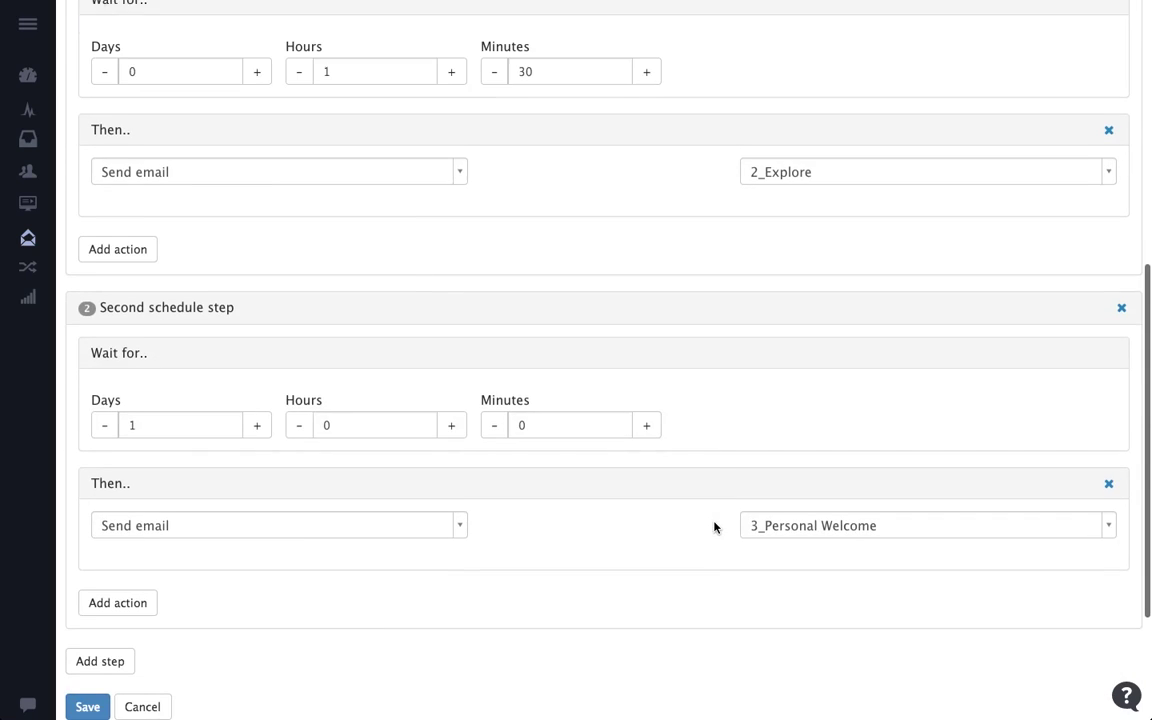
pyautogui.scroll(1, 714, 524)
pyautogui.scroll(5, 710, 527)
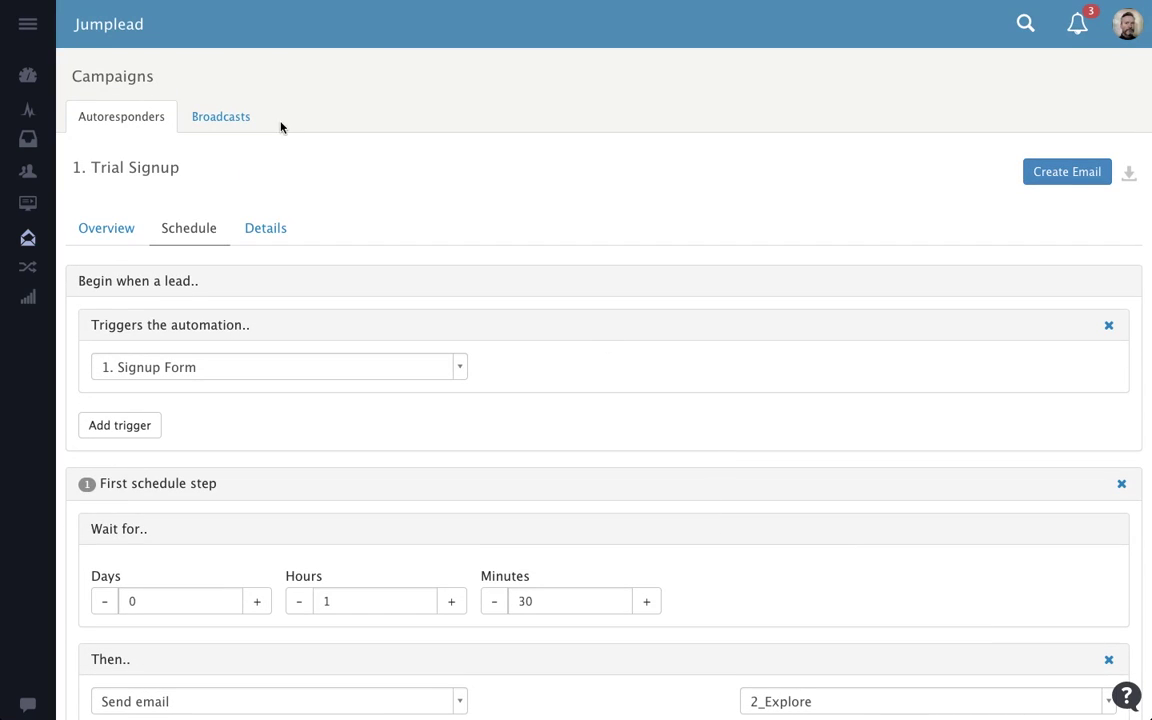
# Open the email of the 1. Buyer Personas broadcast and look through its design in the email builder.
pyautogui.click(219, 116)
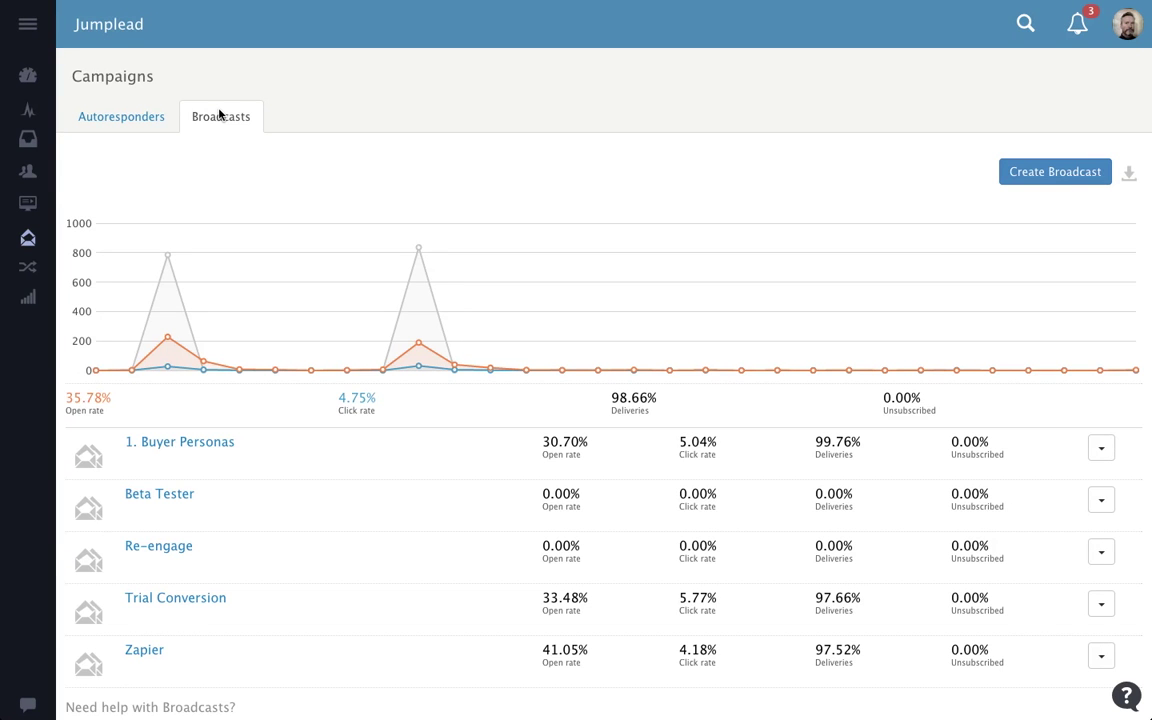
pyautogui.click(205, 443)
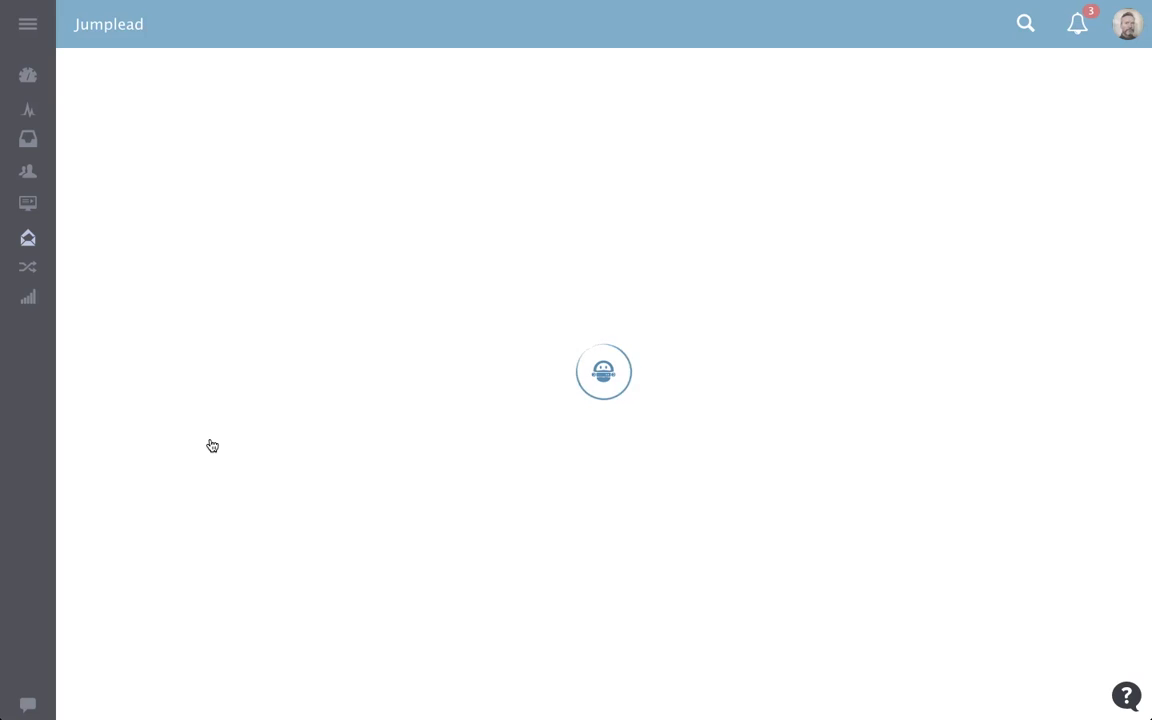
pyautogui.click(193, 483)
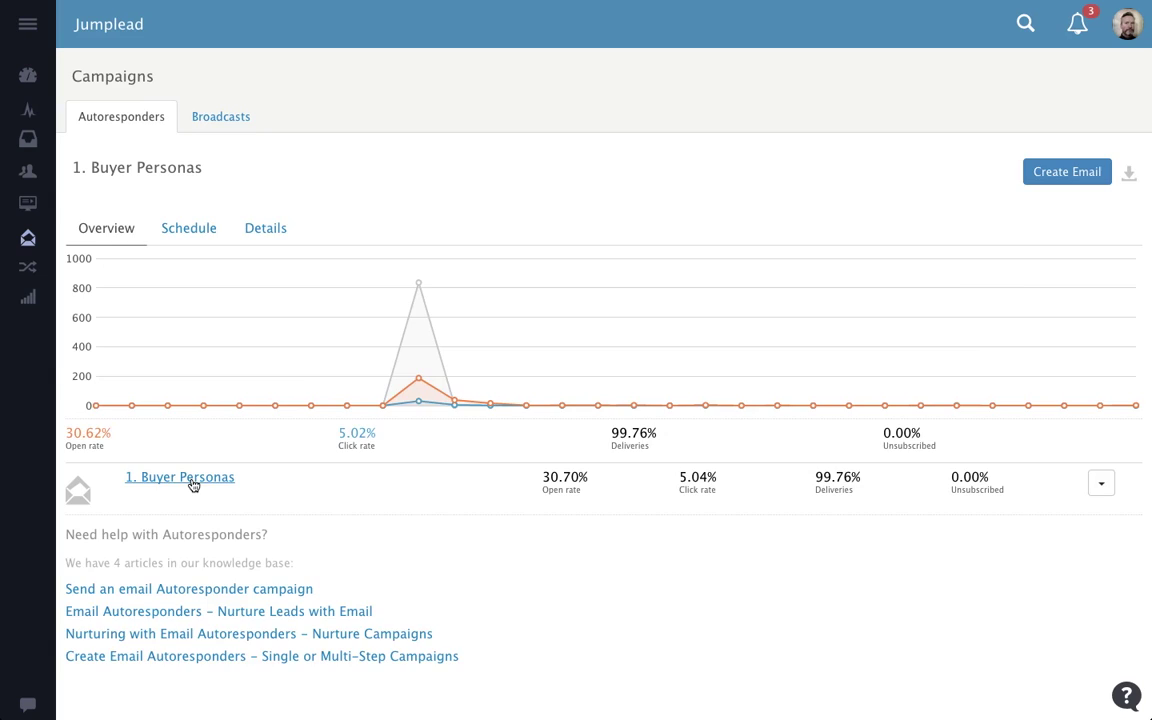
pyautogui.scroll(-8, 876, 524)
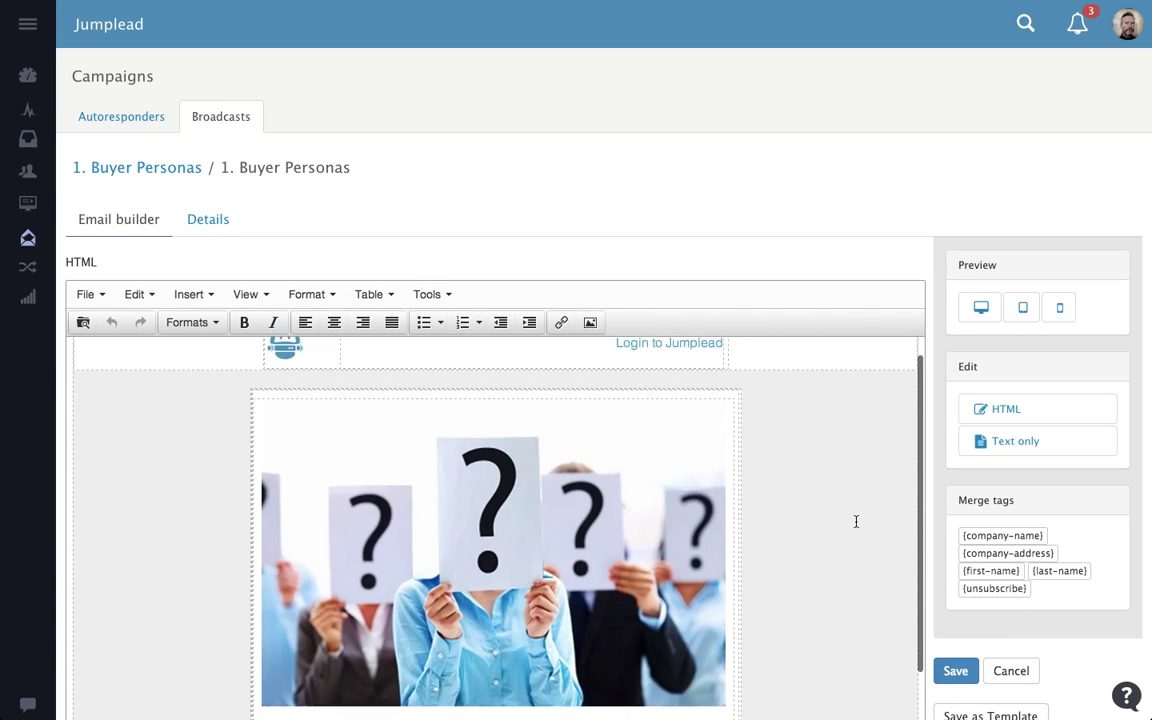
pyautogui.scroll(-5, 854, 521)
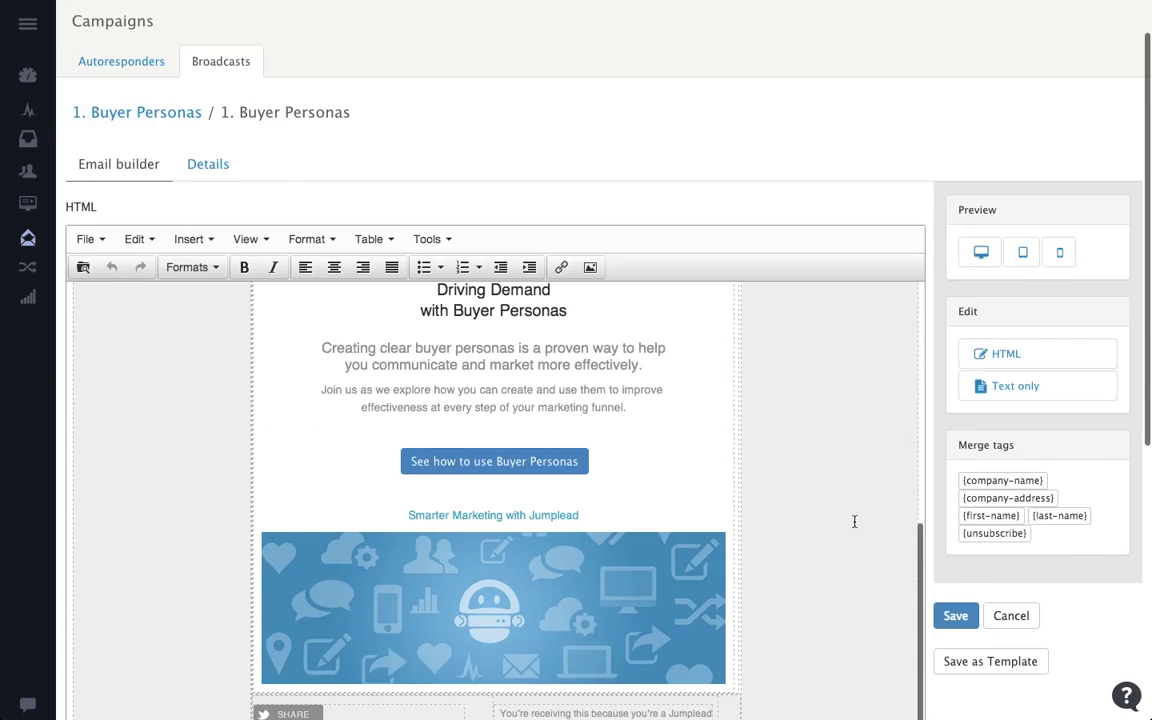
pyautogui.scroll(10, 854, 521)
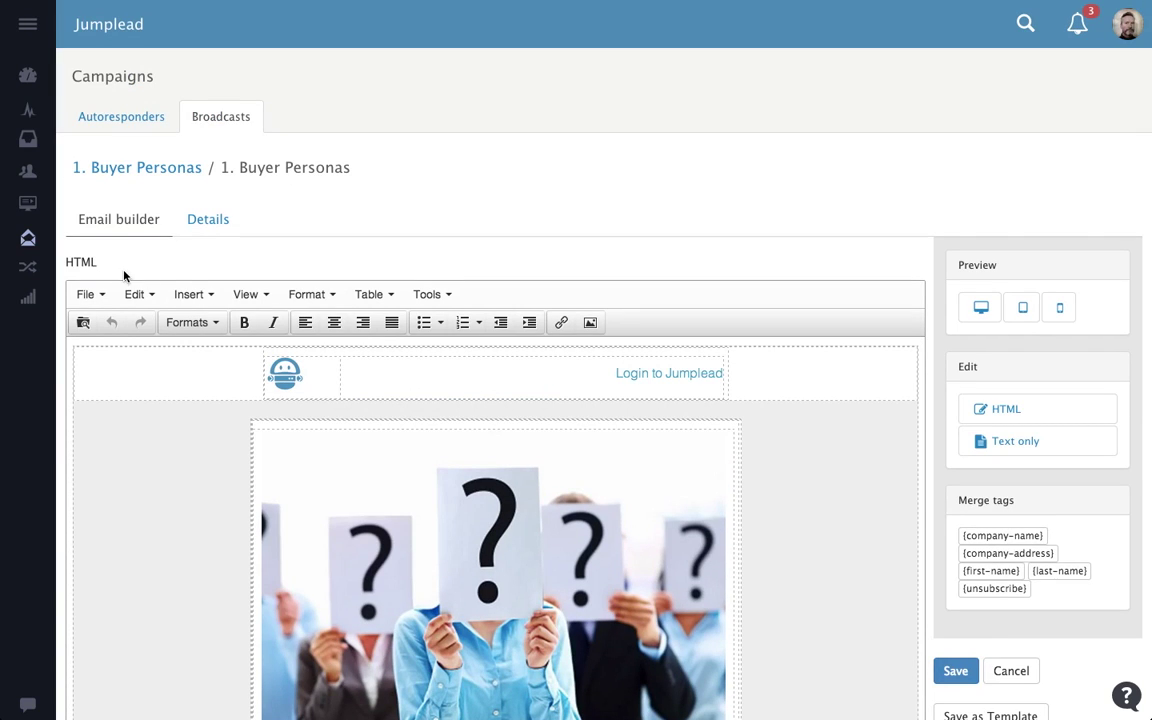
# Open Automations and look through the conversion chart and the list of automations with their triggers and actions.
pyautogui.click(31, 273)
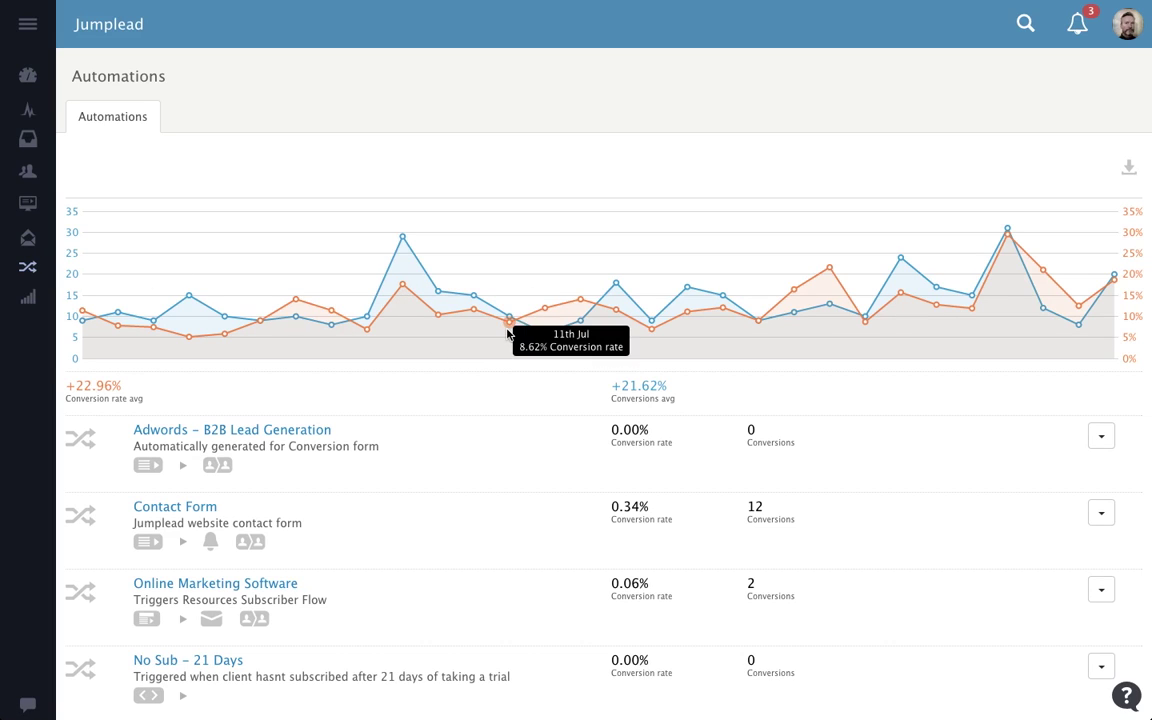
pyautogui.scroll(-2, 470, 402)
pyautogui.scroll(-3, 470, 402)
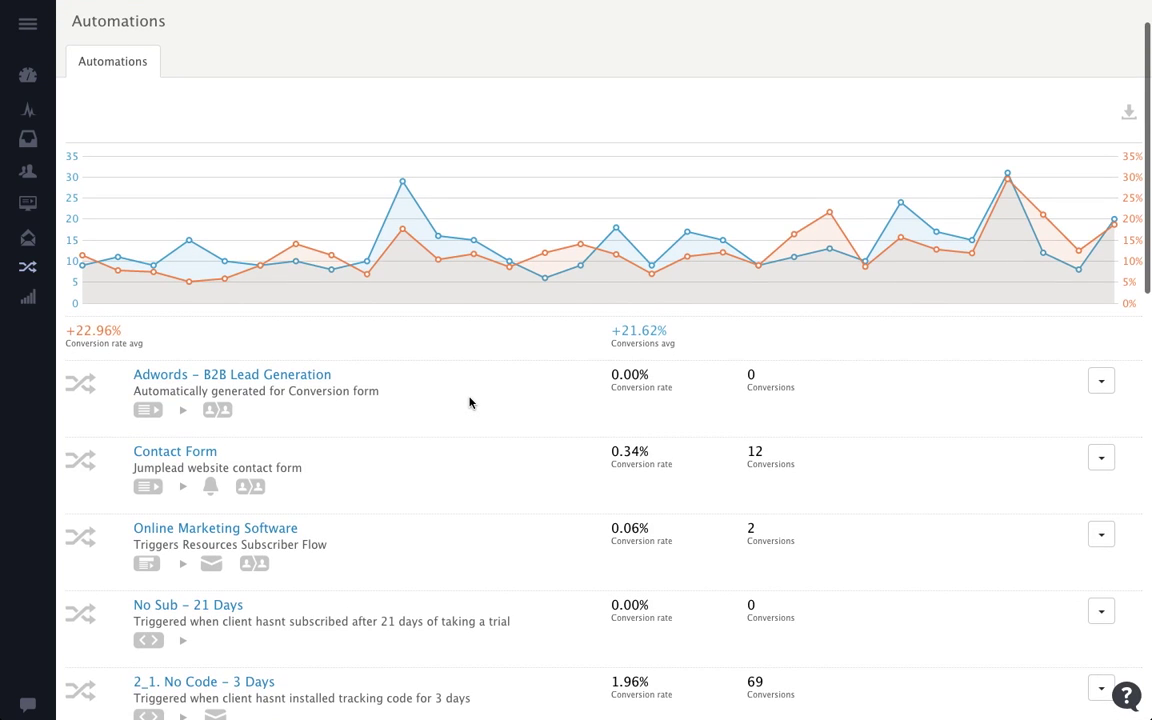
pyautogui.scroll(-3, 470, 402)
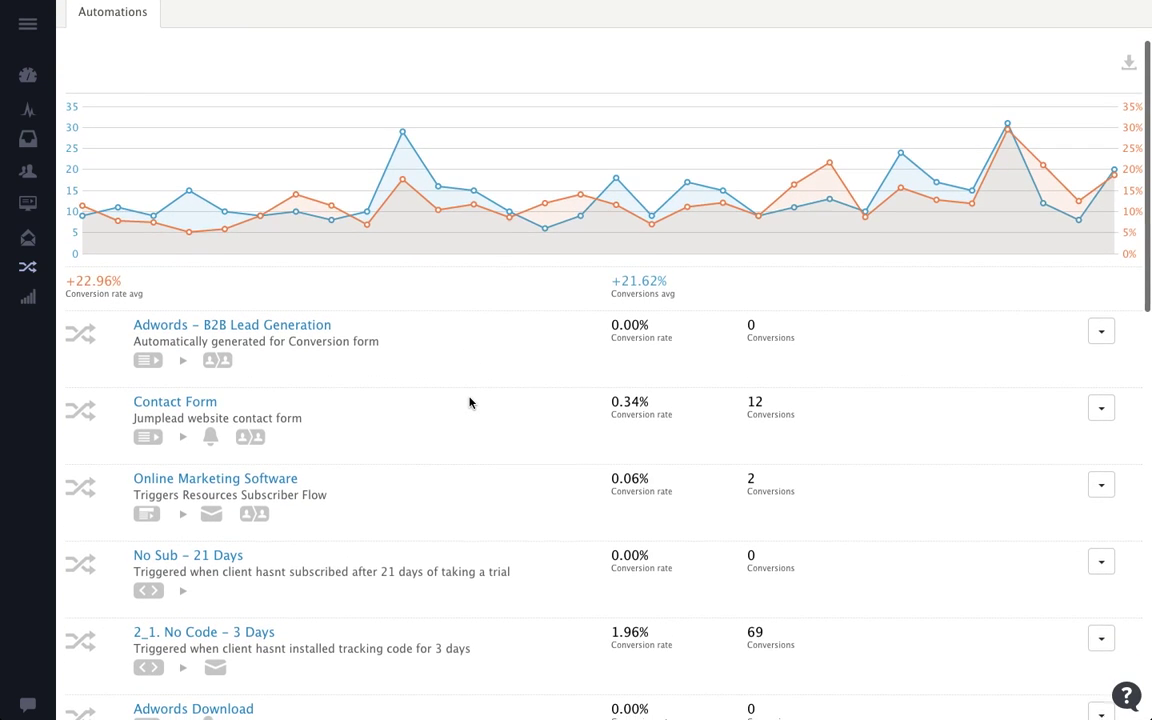
pyautogui.scroll(-3, 470, 402)
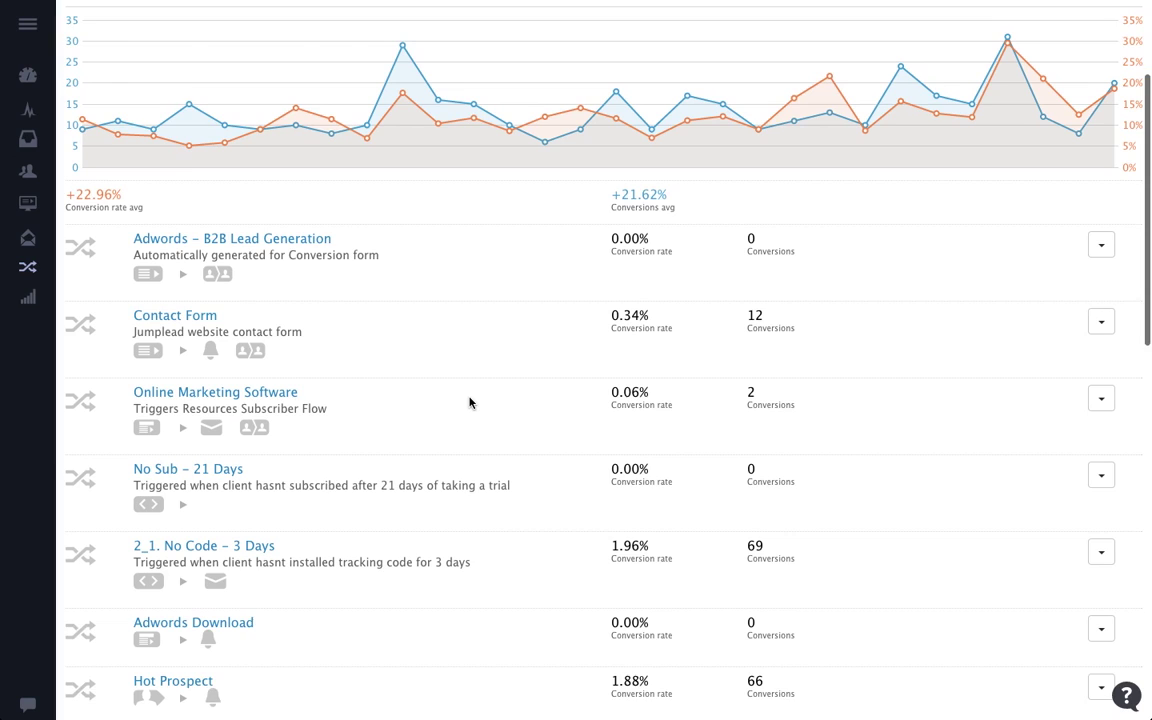
pyautogui.scroll(-2, 470, 402)
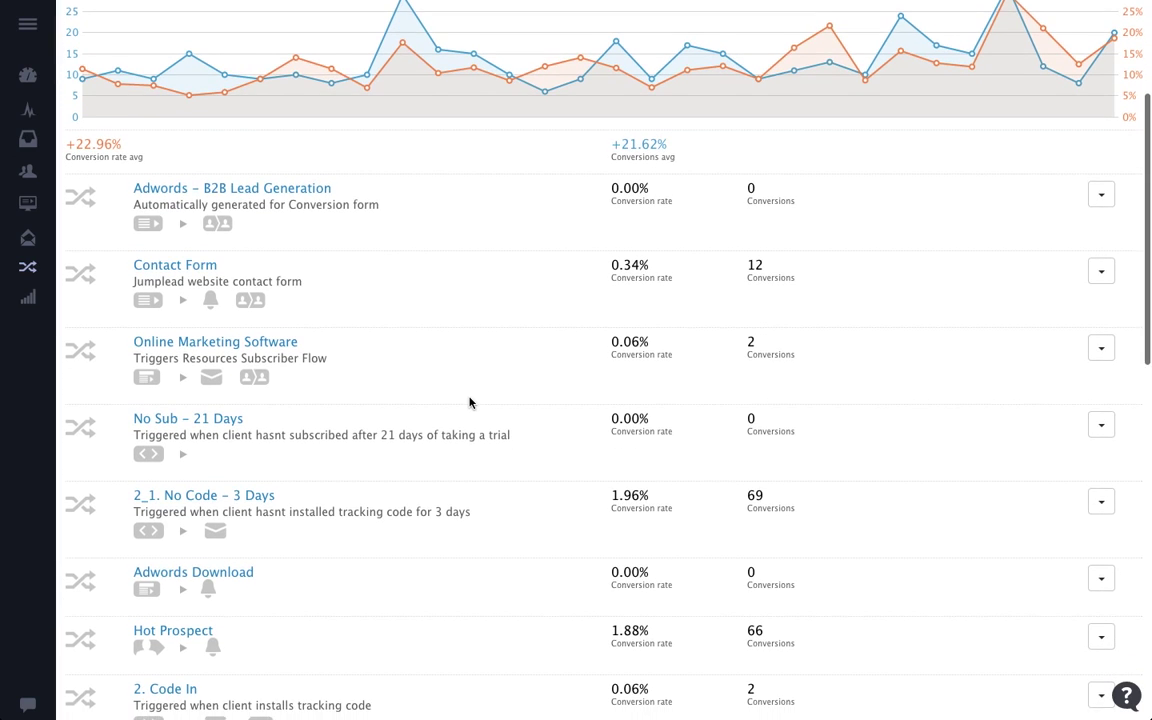
pyautogui.scroll(3, 525, 410)
pyautogui.scroll(5, 525, 410)
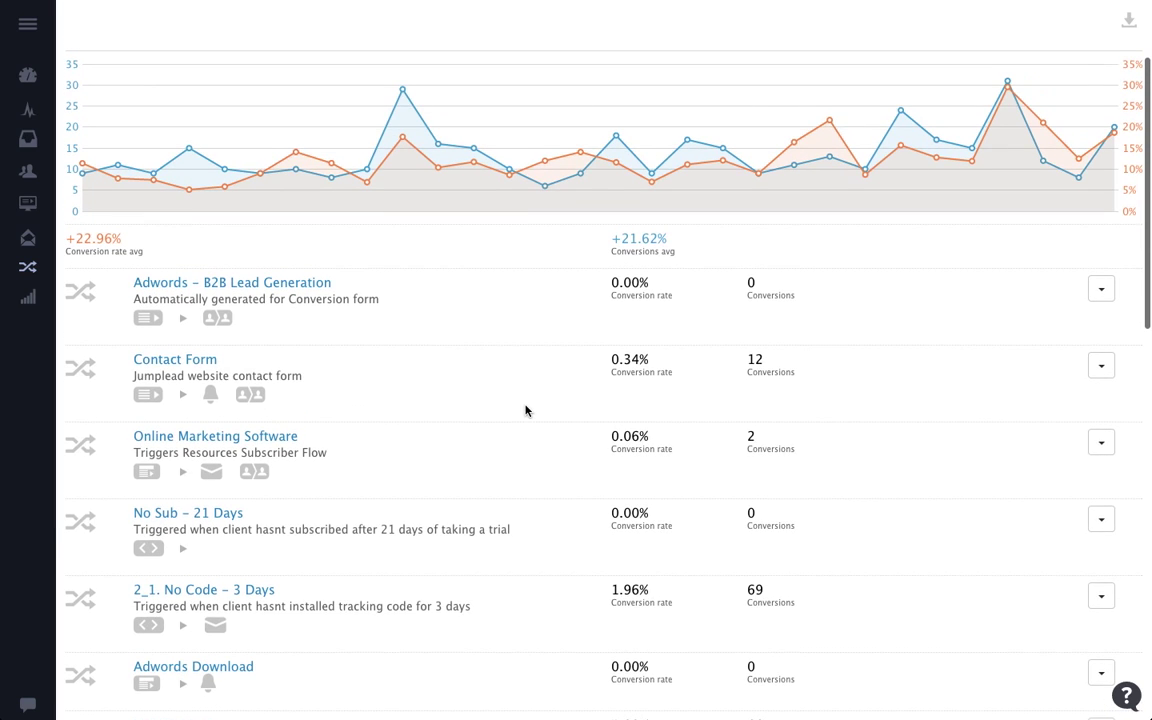
pyautogui.scroll(6, 524, 410)
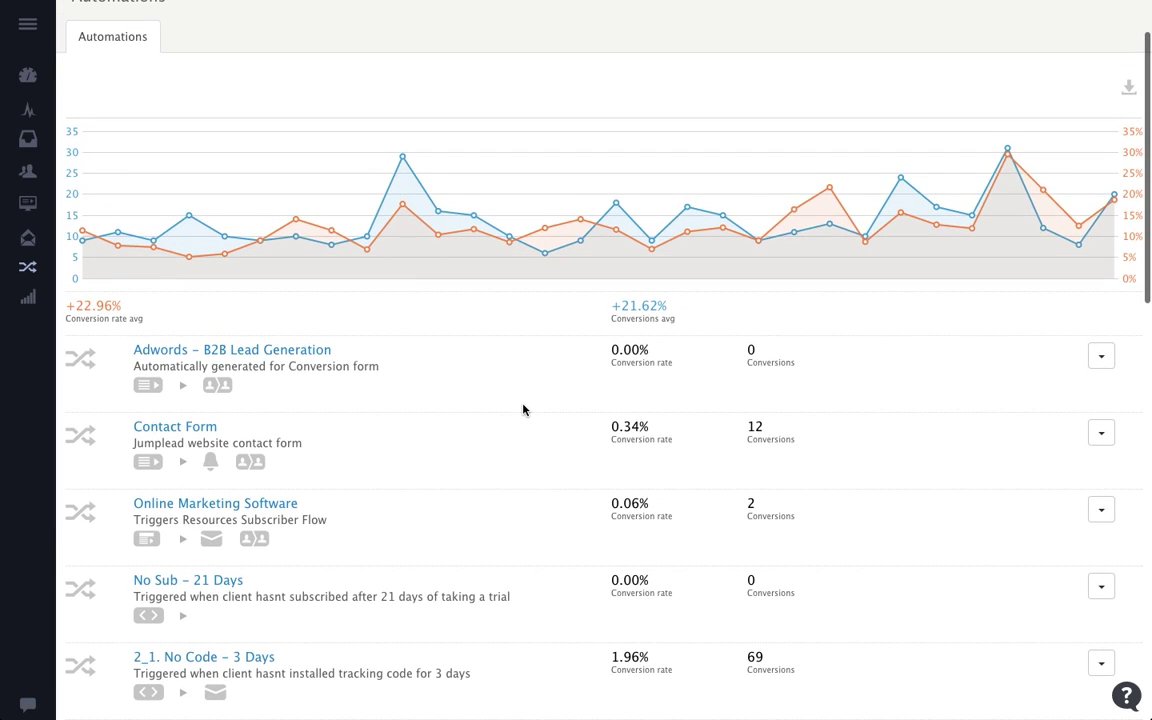
pyautogui.scroll(1, 522, 409)
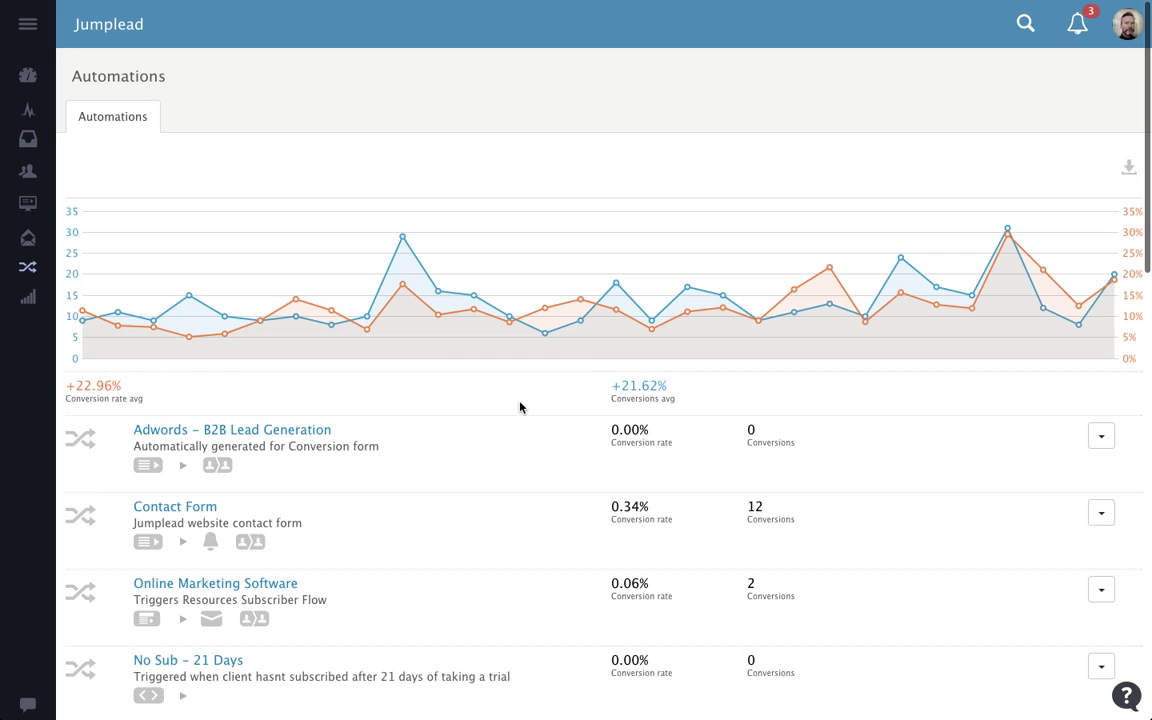
# Open Analytics and view the visitor traffic, the keyword rankings and the July 2014 conversions report.
pyautogui.click(29, 300)
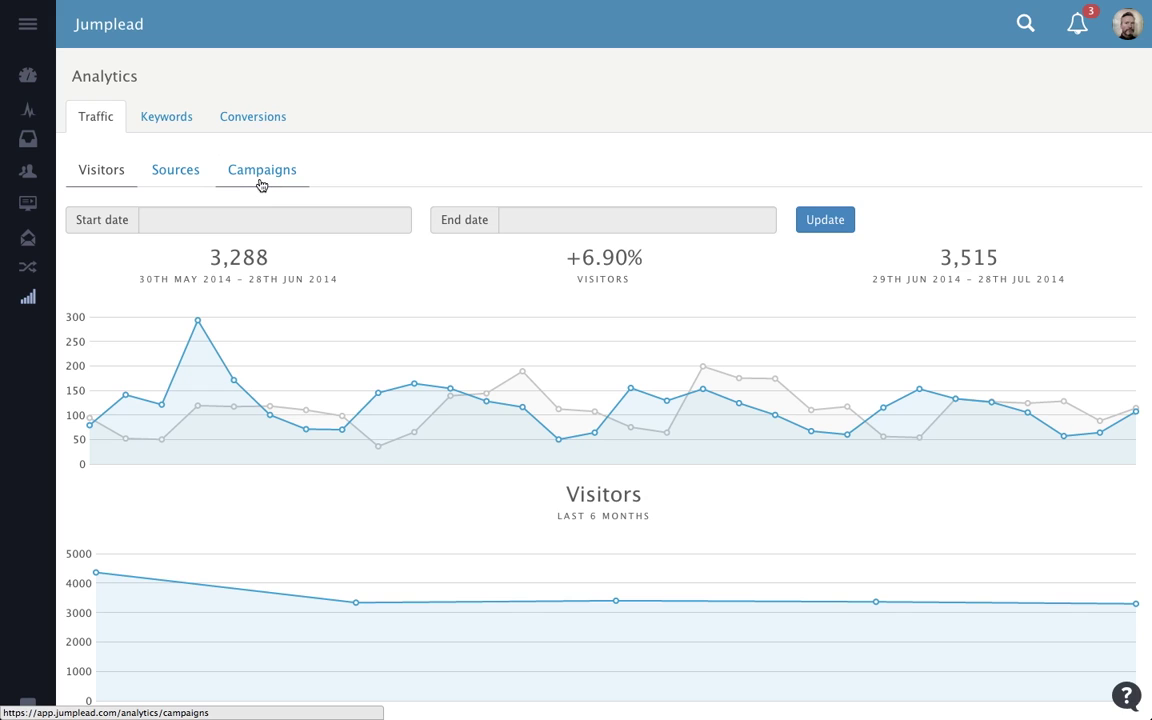
pyautogui.click(168, 117)
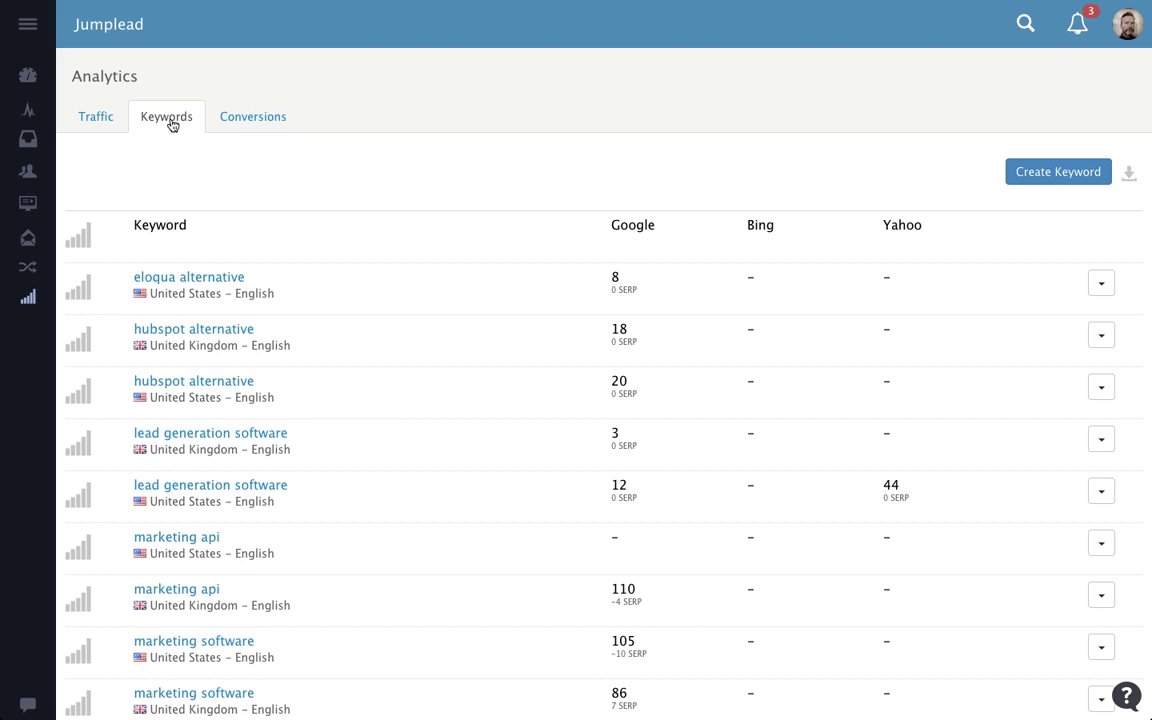
pyautogui.click(253, 117)
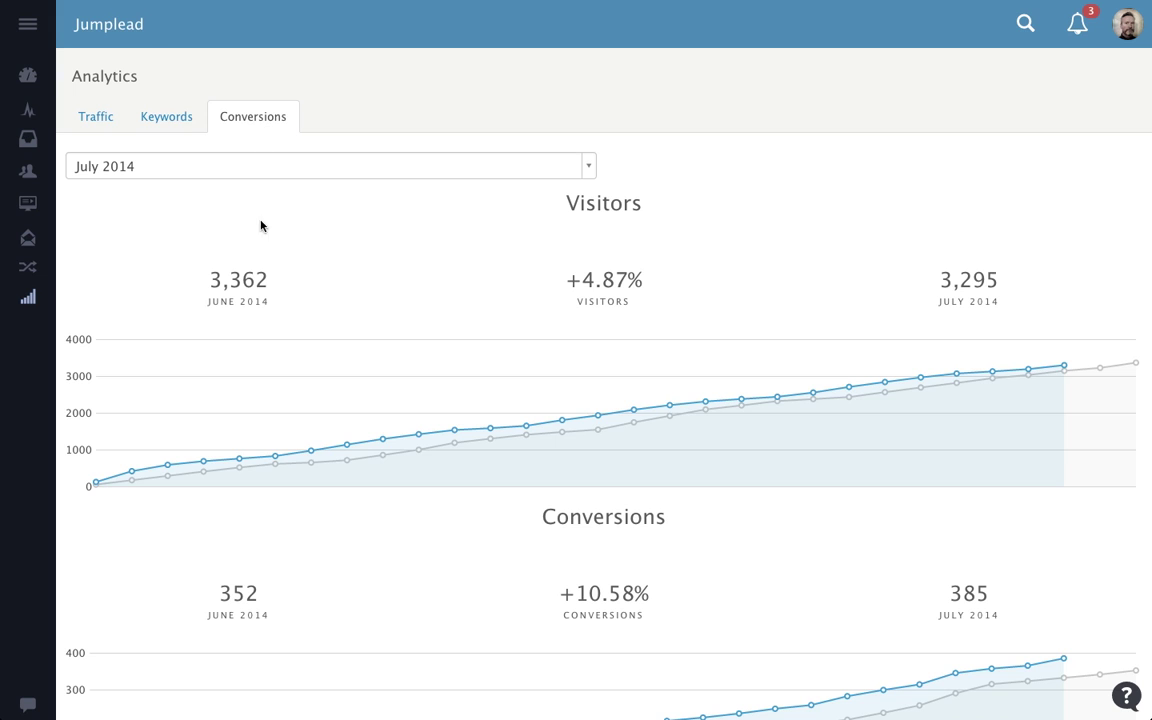
pyautogui.scroll(-3, 265, 253)
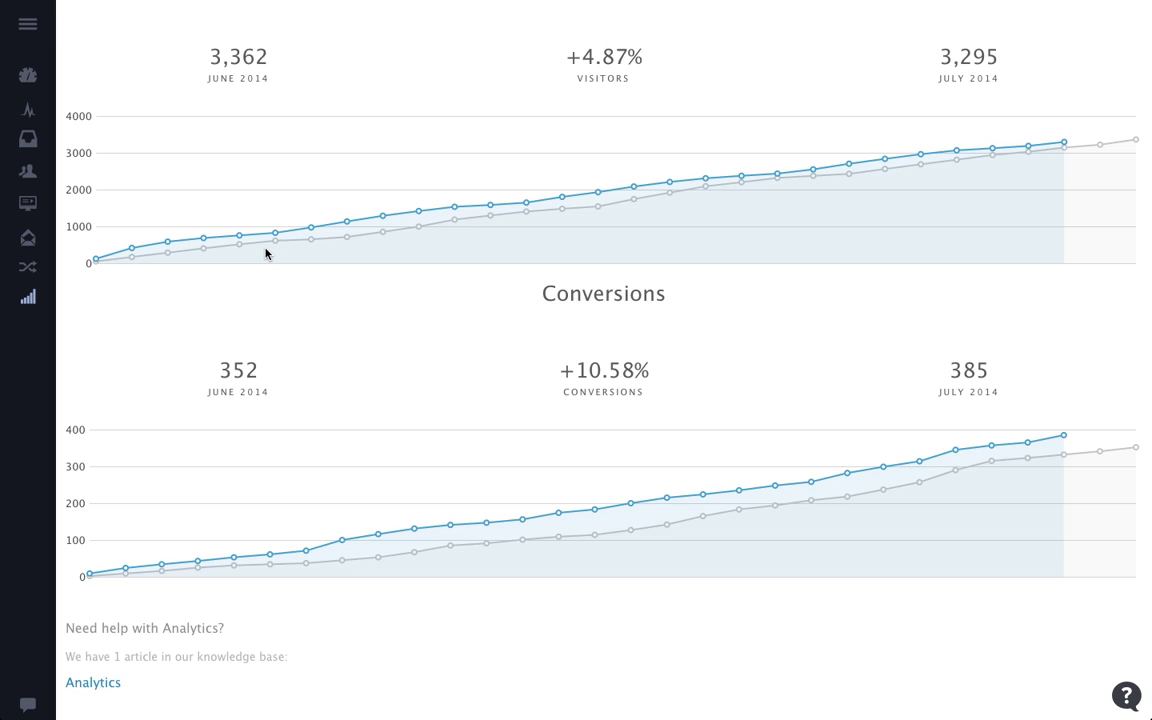
pyautogui.scroll(3, 265, 253)
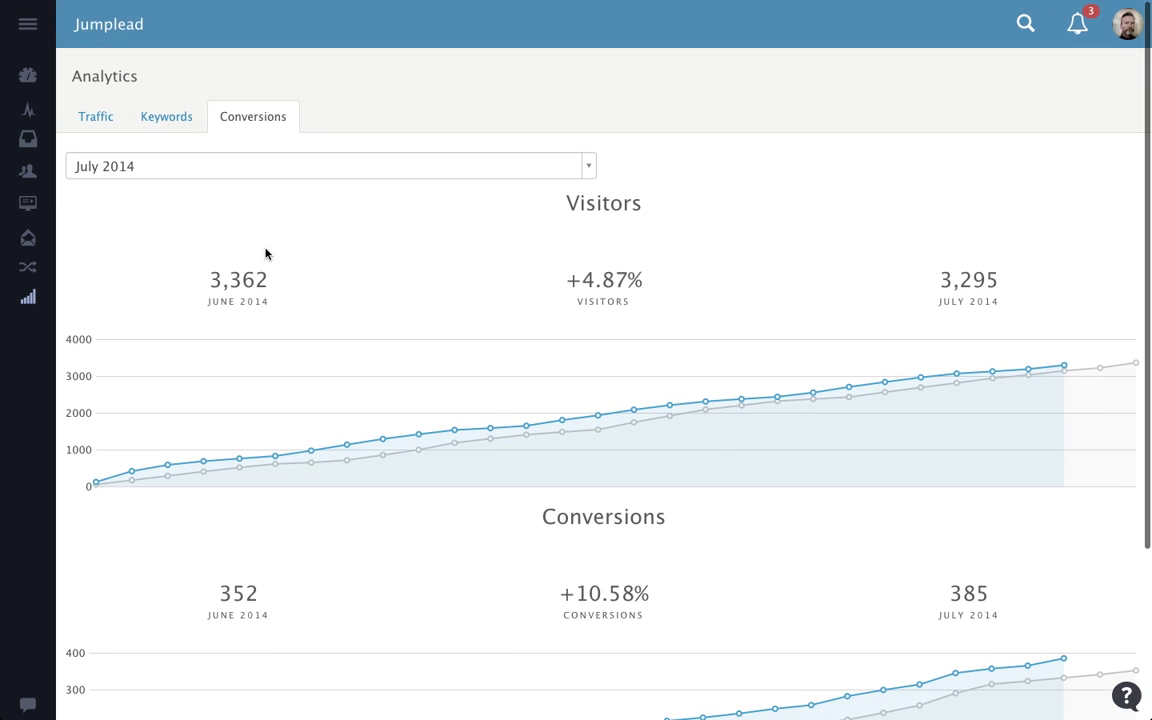